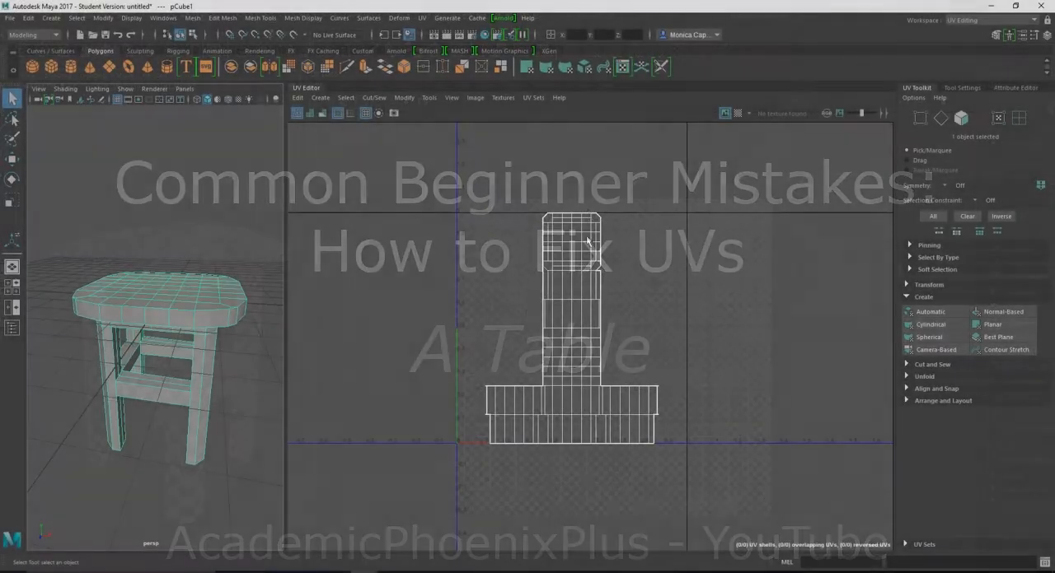
scroll(264, 382, "down", 3)
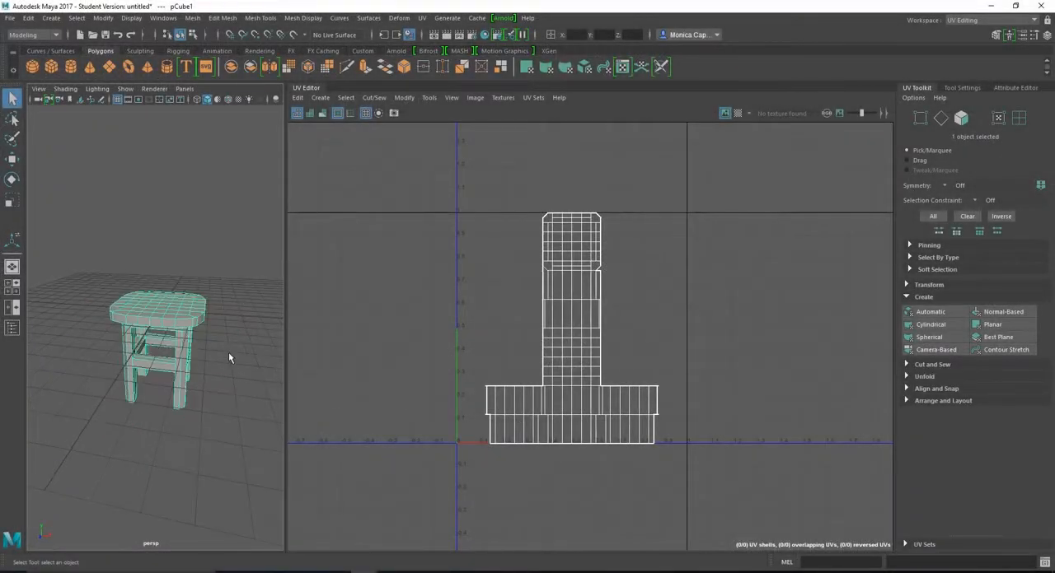
- Add a default cube and raise it above the stool along Y
left_click(51, 66)
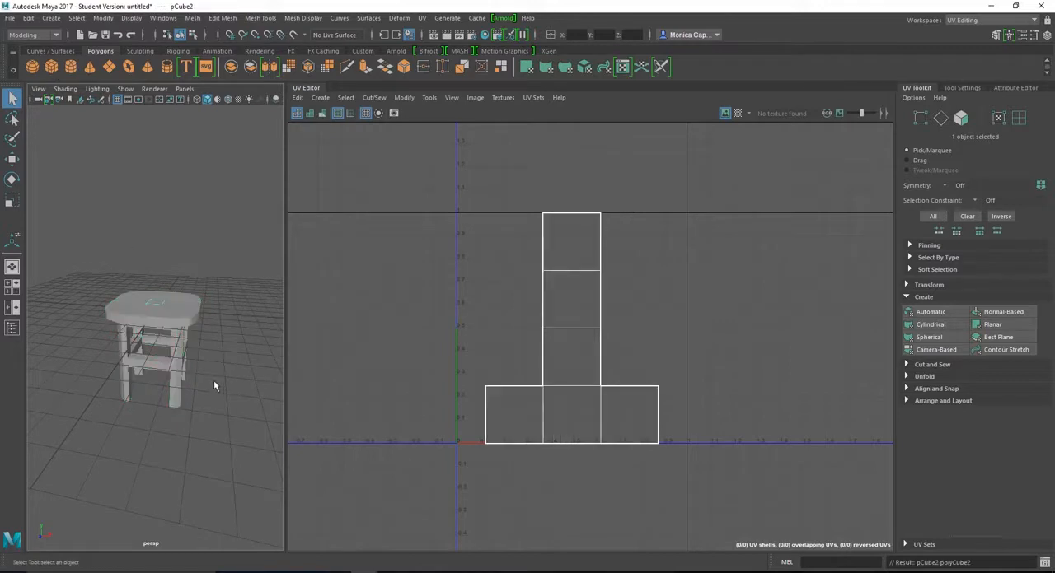
key("w")
left_click_drag(155, 288, 165, 275)
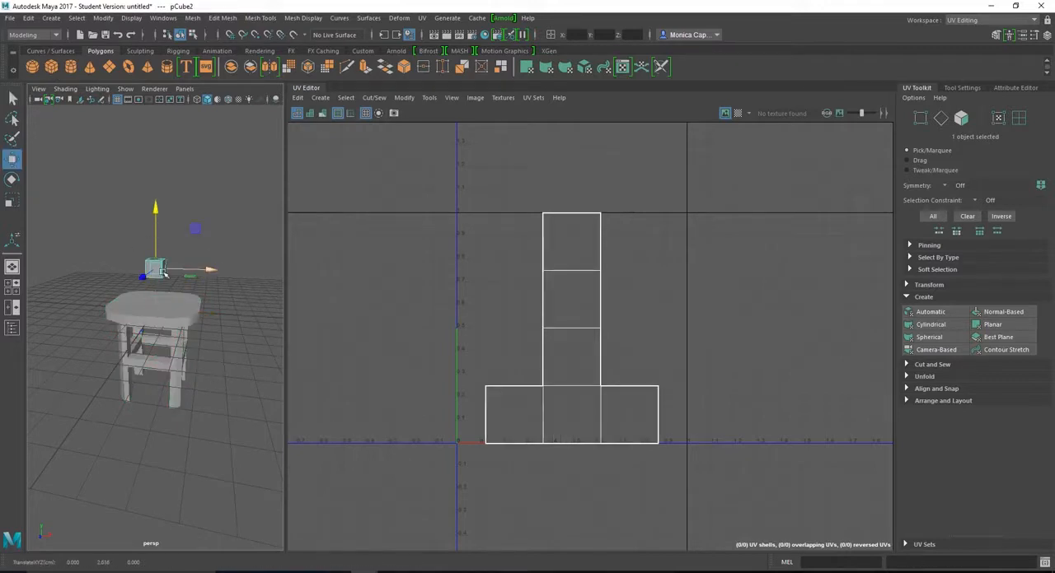
- Reselect the stool so its existing UV layout shows in the UV editor
left_click(188, 315)
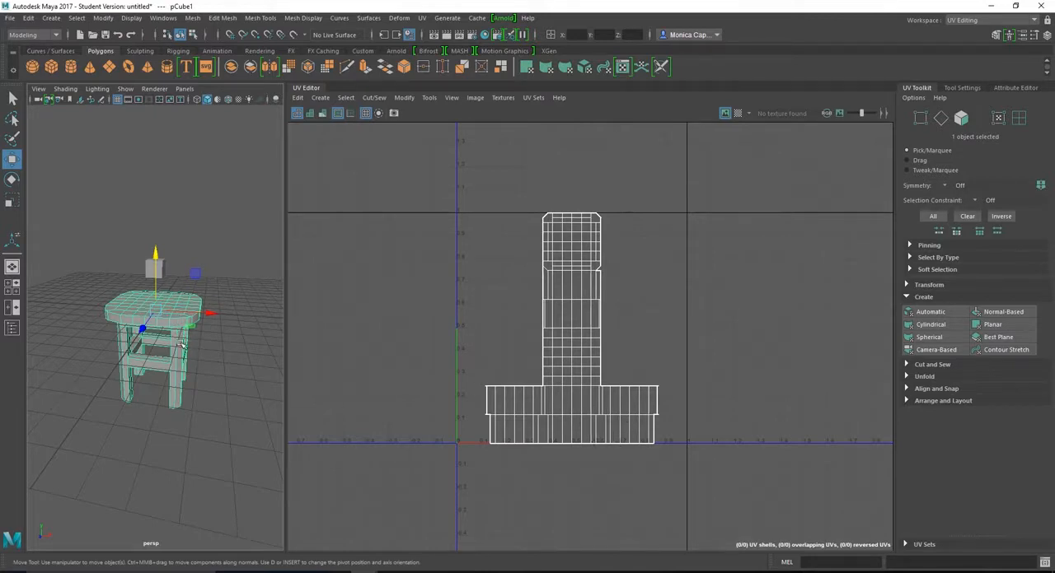
left_click(156, 269)
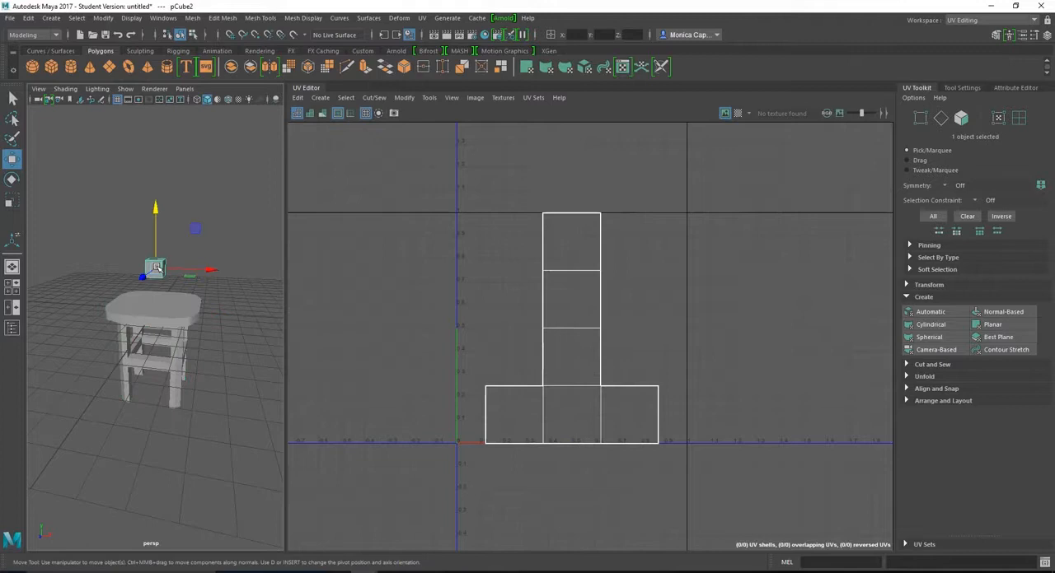
left_click(159, 321)
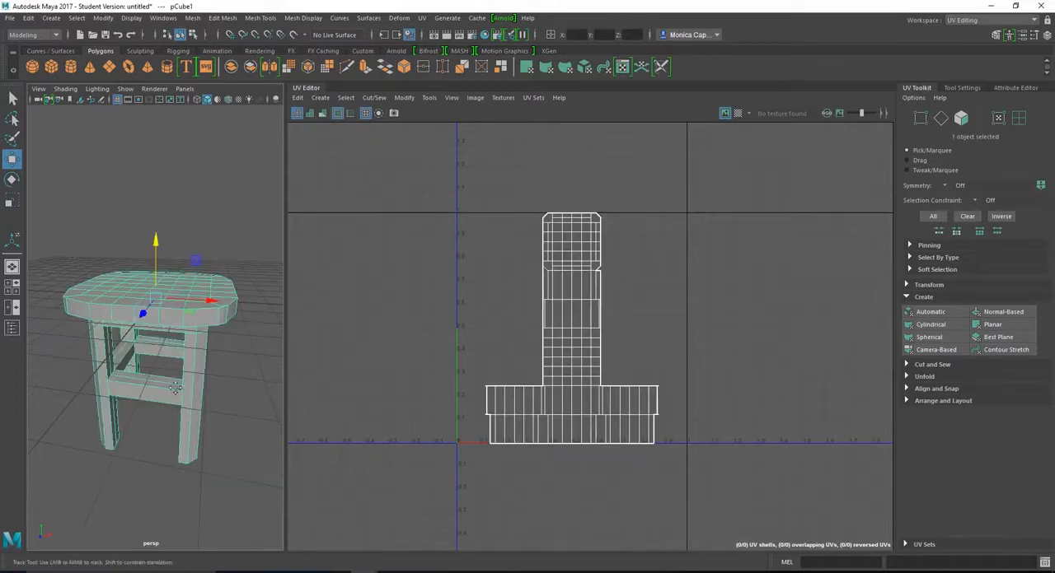
- Orbit around the stool to check its sides and top
mouse_move(190, 343)
left_mouse_down("alt")
mouse_move(186, 353)
mouse_move(220, 365)
left_mouse_up("alt")
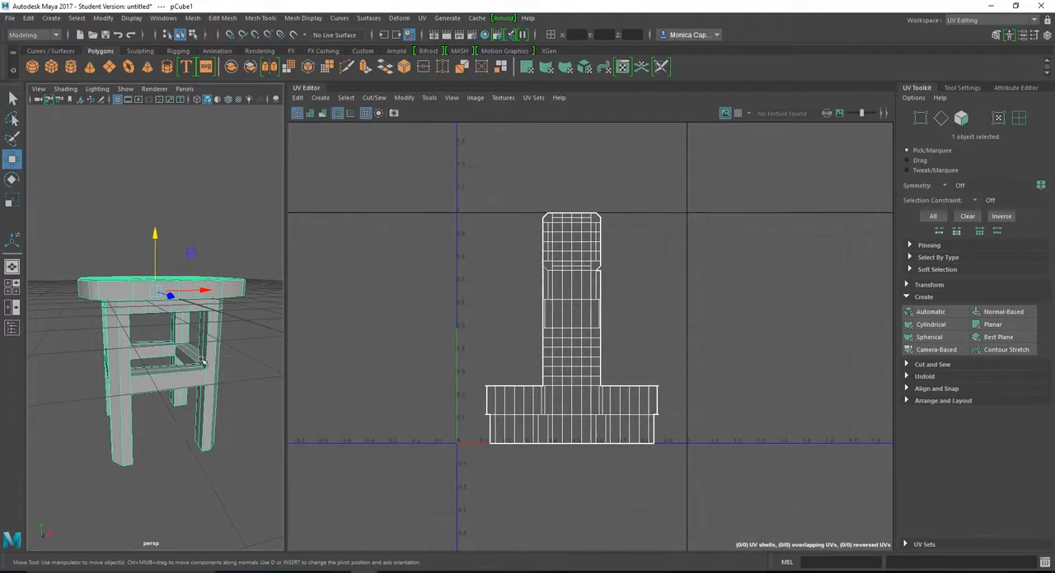
left_click_drag(204, 363, 226, 391, "alt")
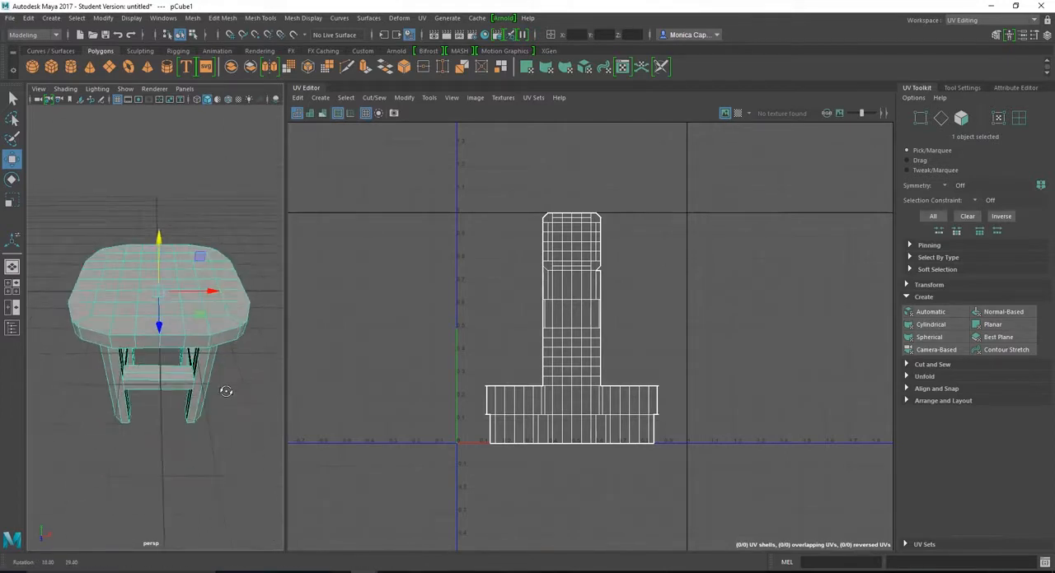
left_click_drag(225, 392, 150, 373, "alt")
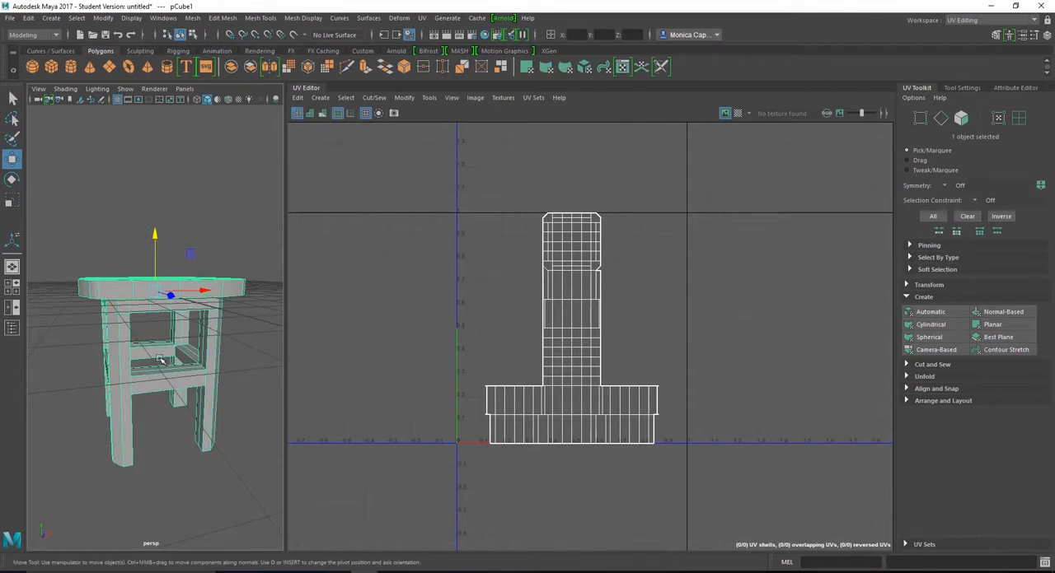
mouse_move(150, 295)
left_mouse_down("alt")
mouse_move(150, 307)
mouse_move(169, 293)
mouse_move(213, 305)
left_mouse_up("alt")
left_click_drag(208, 392, 189, 404, "alt")
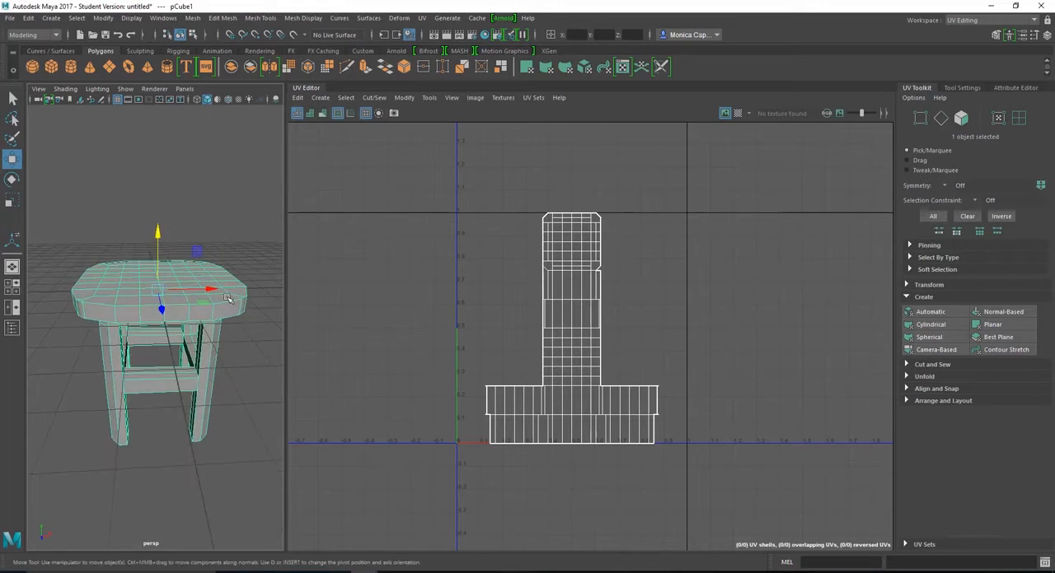
- Apply UV > Automatic to the stool, creating 43 separate UV shells
left_click(425, 18)
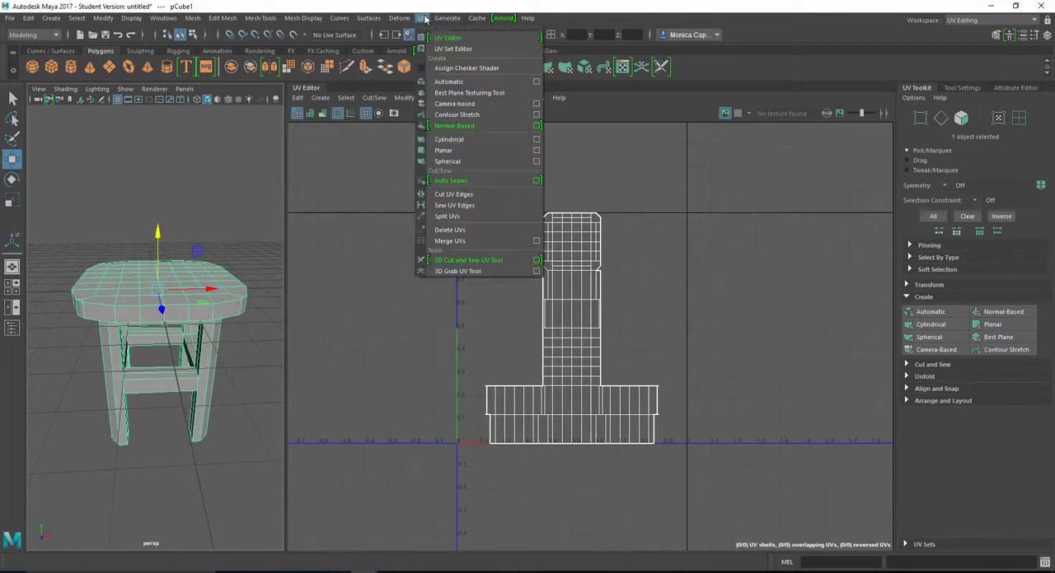
left_click(449, 82)
scroll(643, 370, "up", 2)
scroll(650, 388, "up", 1)
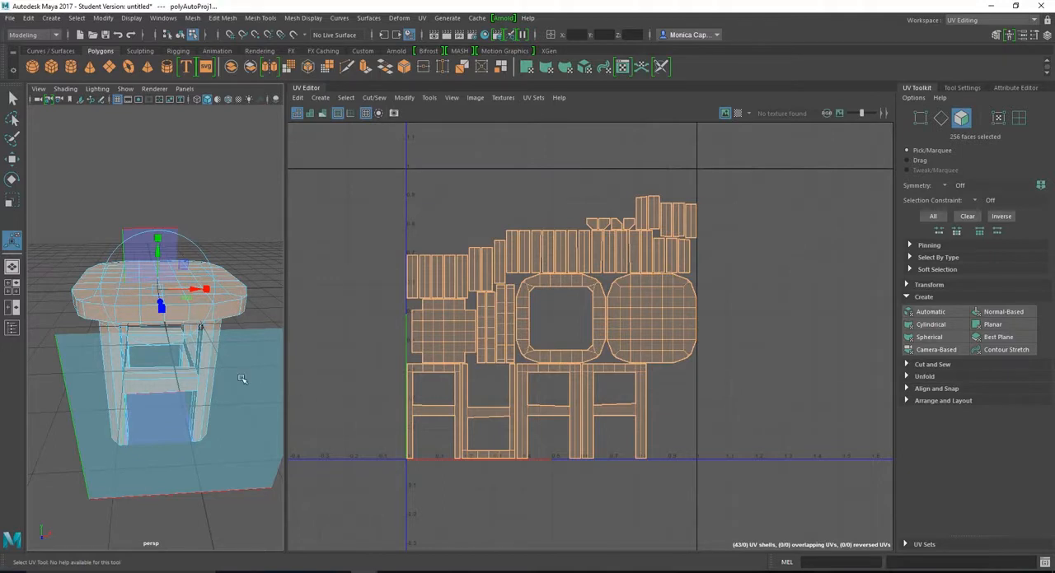
left_click(709, 414)
scroll(557, 380, "up", 1)
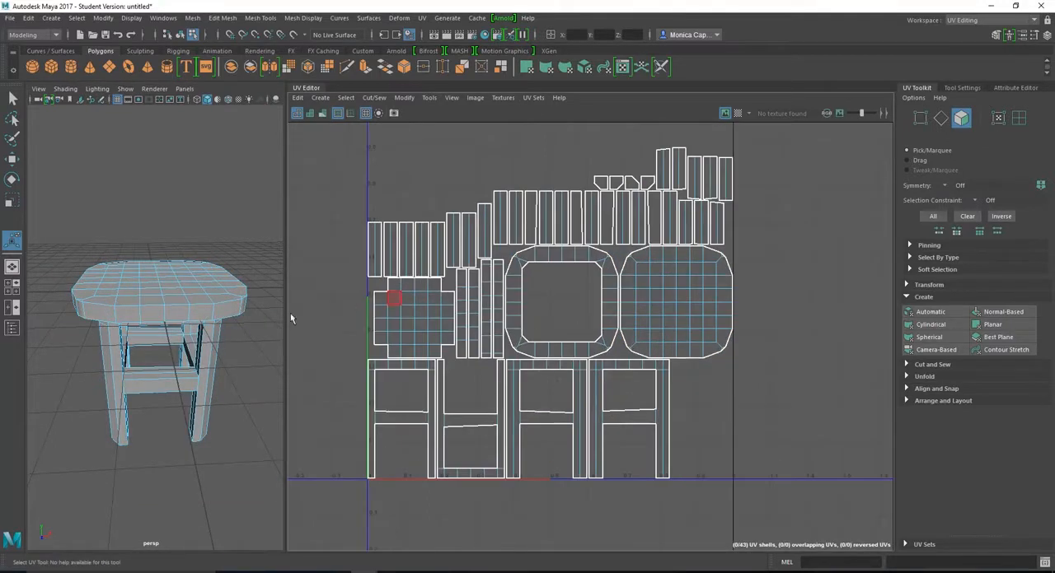
left_click_drag(198, 317, 169, 318, "alt")
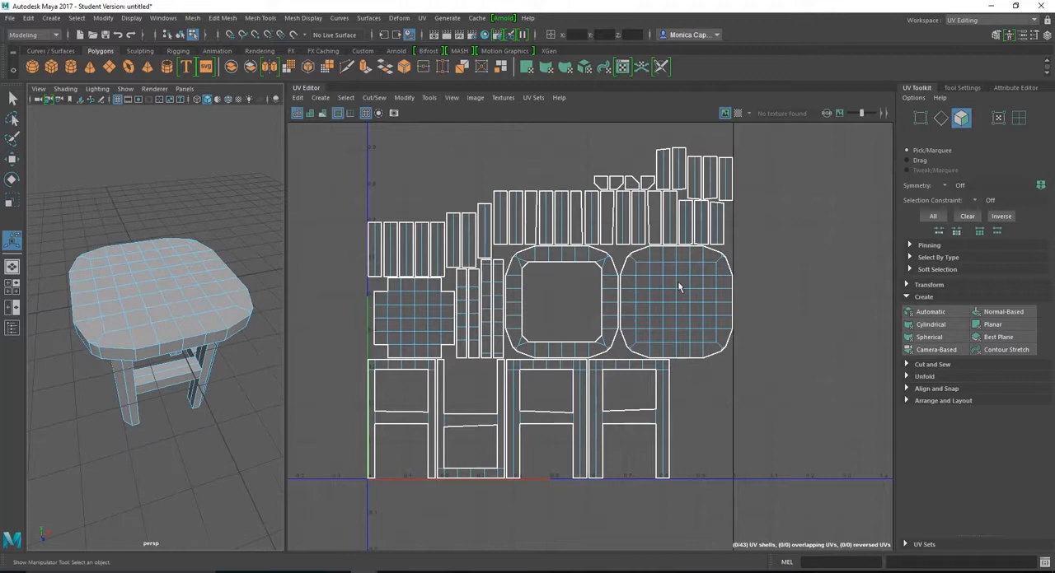
- Select border edges of the tabletop shell in edge mode
right_click_drag(671, 305, 664, 272)
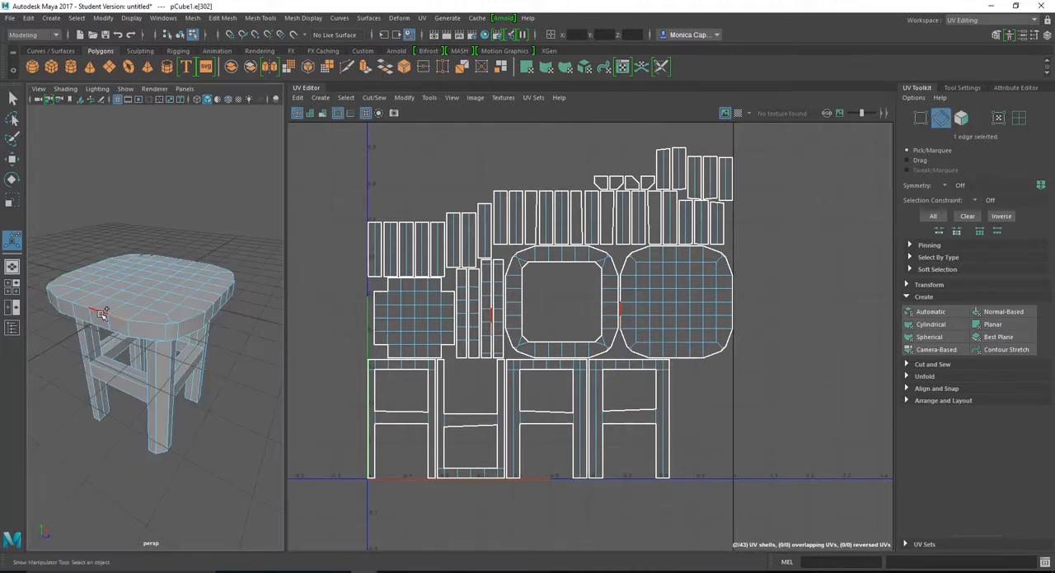
left_click(65, 301)
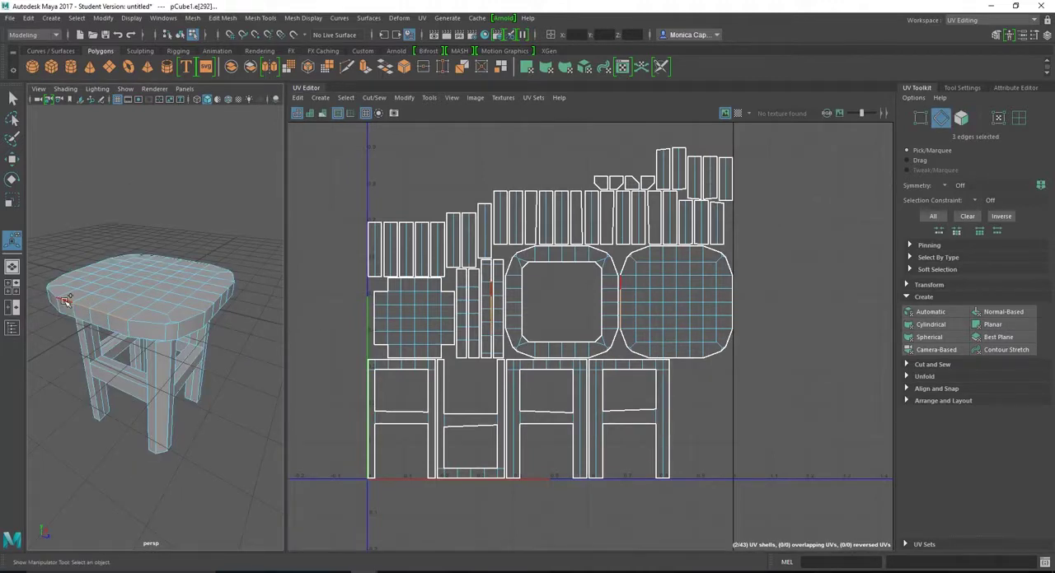
left_click(140, 319, "shift")
scroll(656, 300, "up", 3)
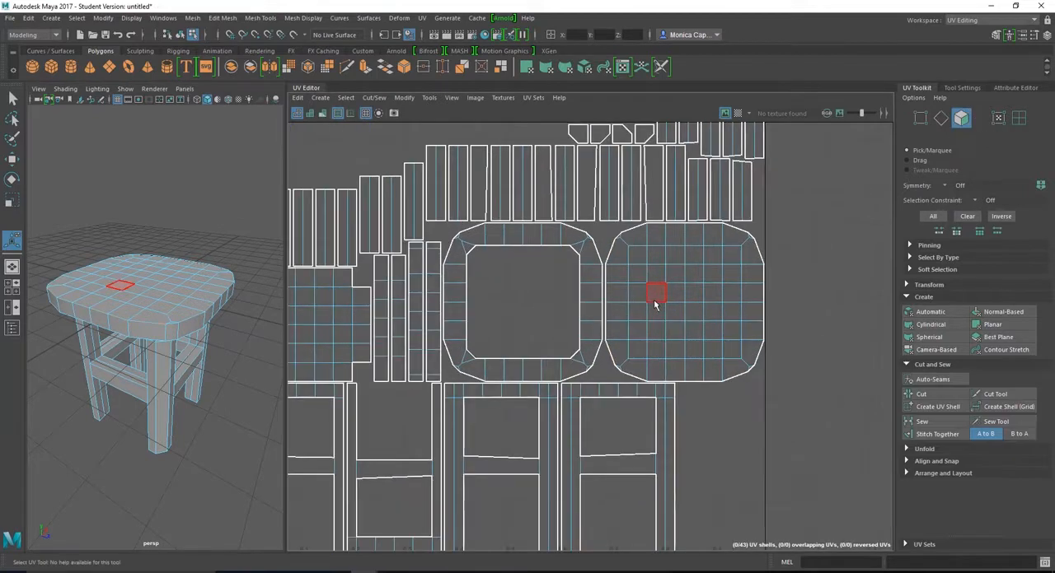
- Stitch the side and right border strips onto the tabletop shell with Stitch Together
right_click_drag(647, 297, 612, 256)
mouse_move(613, 257)
left_mouse_down()
mouse_move(611, 354)
mouse_move(647, 361)
left_mouse_up()
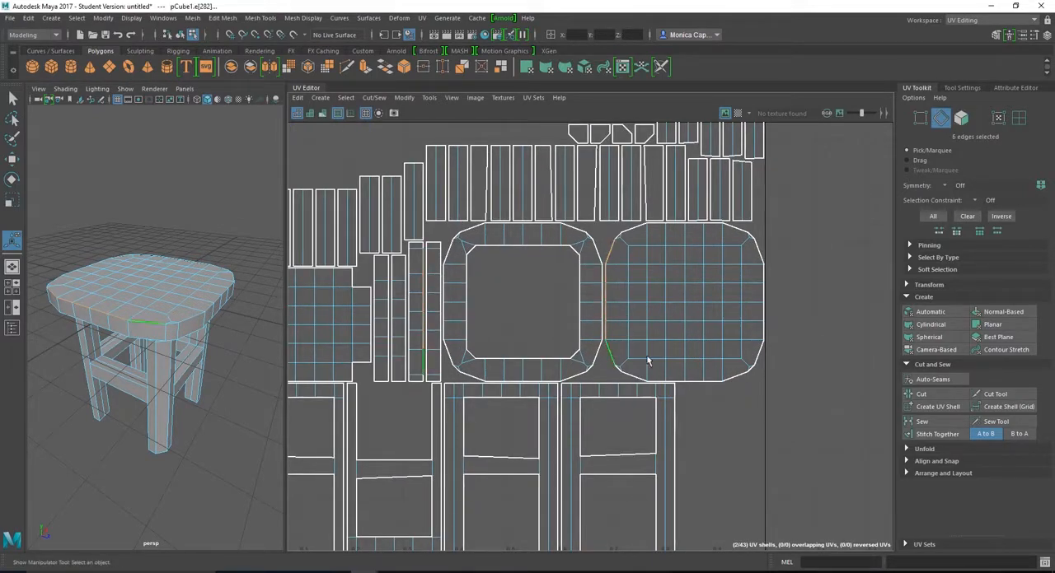
left_click(926, 435)
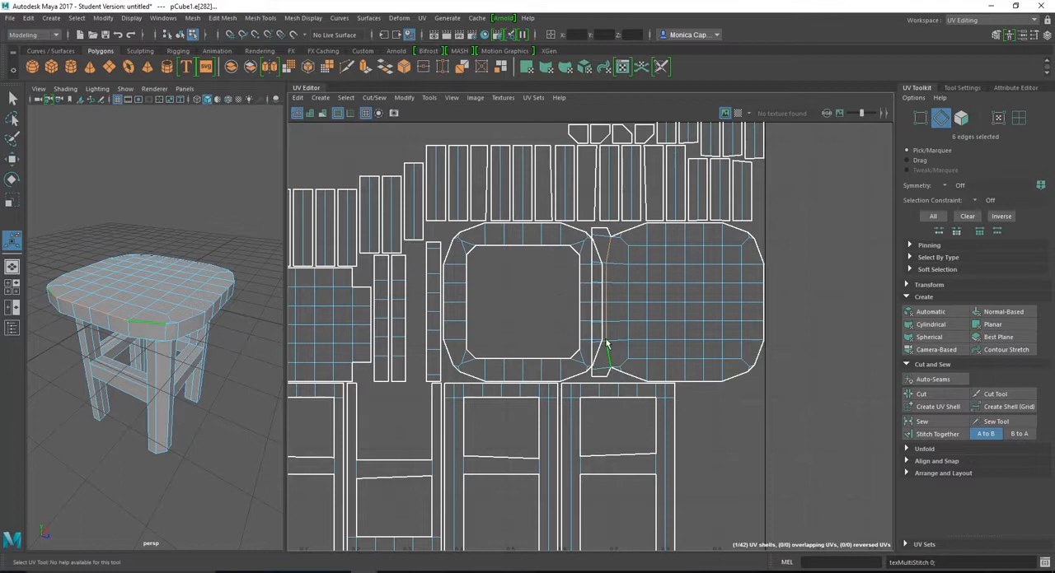
left_click(764, 315)
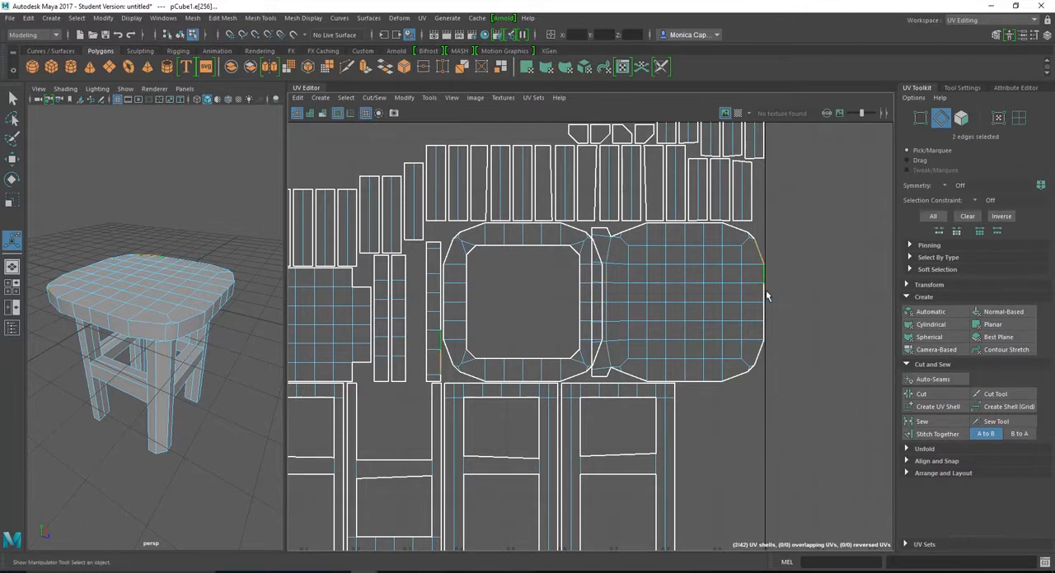
left_click(761, 354, "shift")
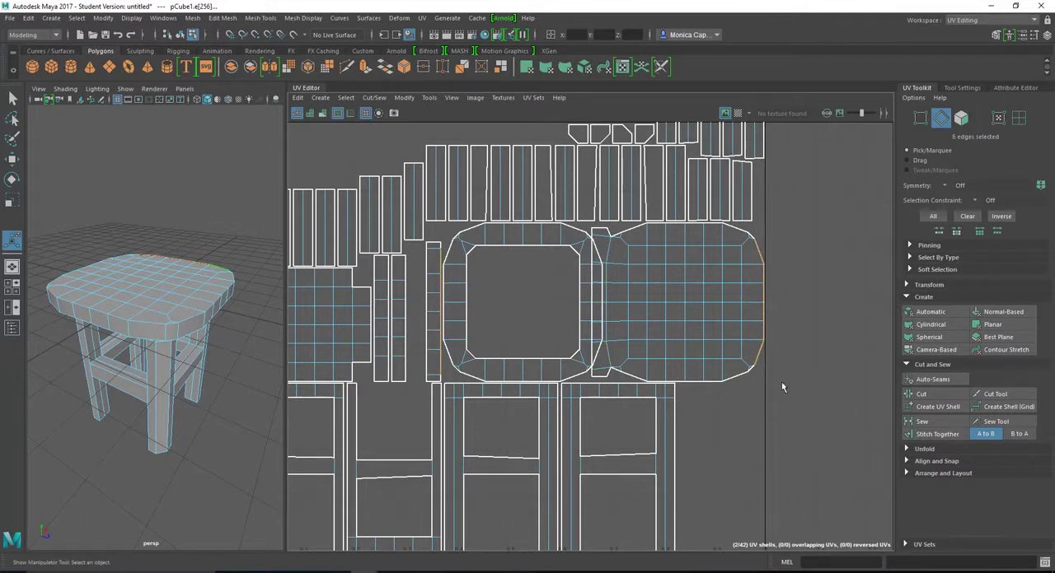
left_click(937, 434)
- Stitch the bottom and top border strips onto the tabletop shell
left_click_drag(739, 384, 657, 385)
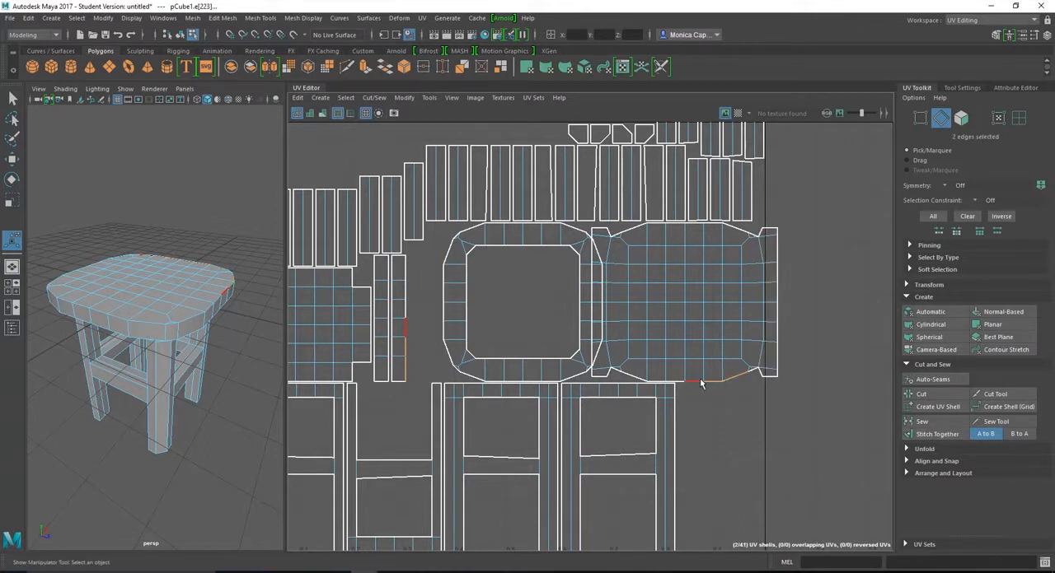
left_click(931, 434)
left_click(651, 223)
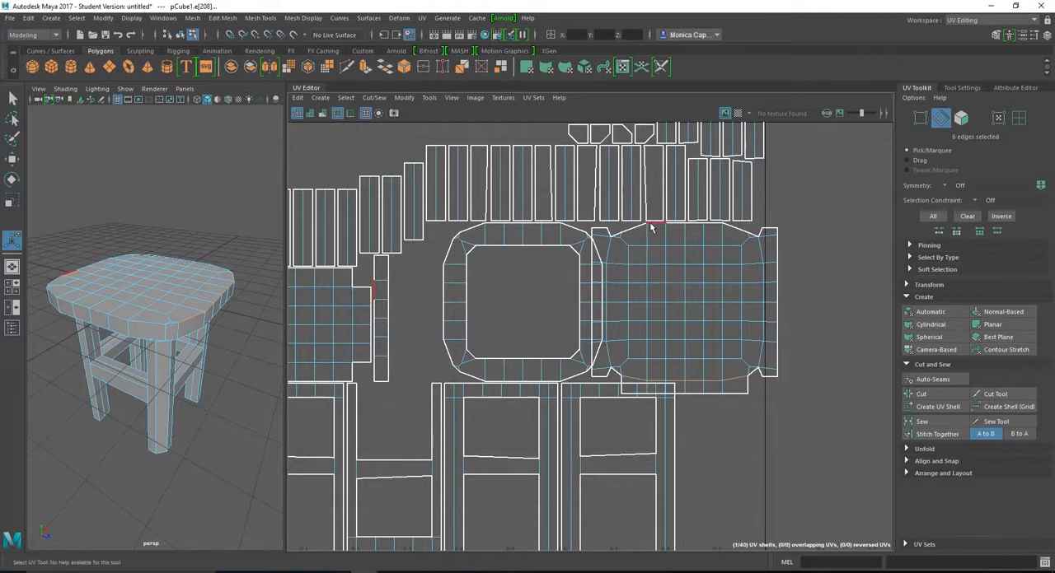
left_click(688, 224, "shift")
left_click(733, 227, "shift")
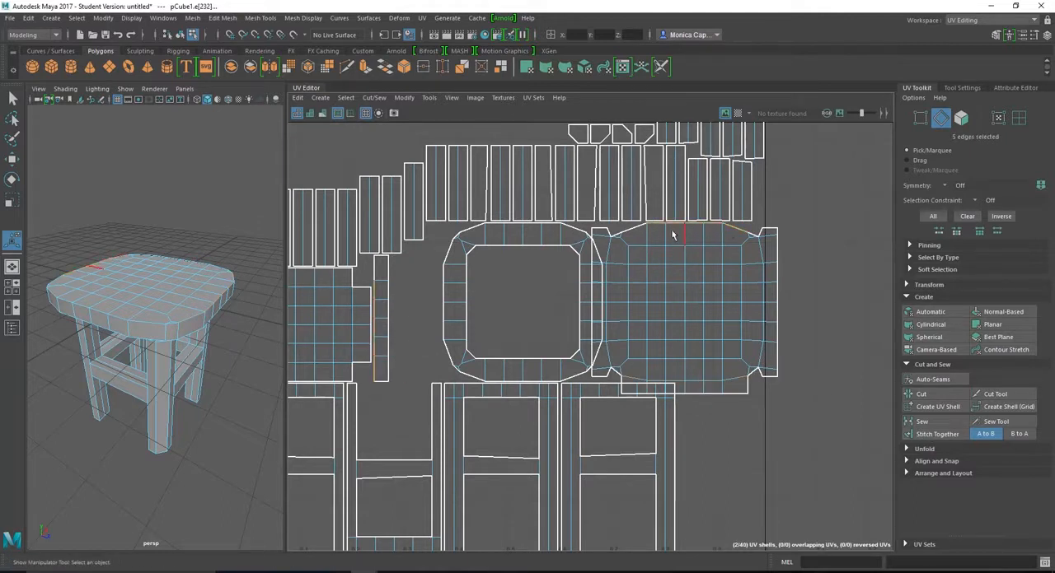
left_click(643, 224, "shift")
left_click(624, 227, "shift")
left_click(935, 435)
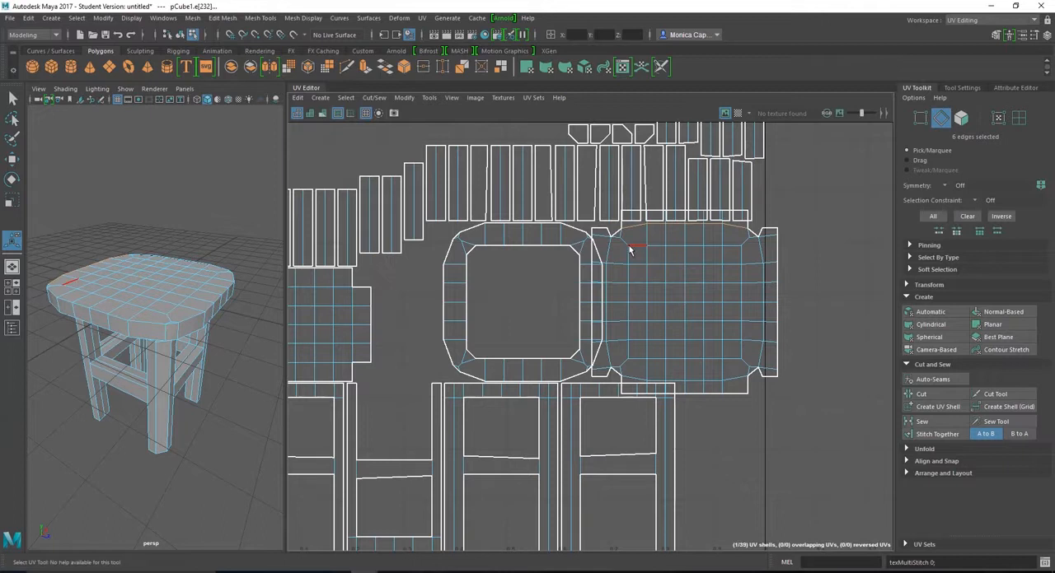
- Stitch and sew the four corner seams closed, leaving 39 shells
left_click(617, 234)
left_click(752, 235, "shift")
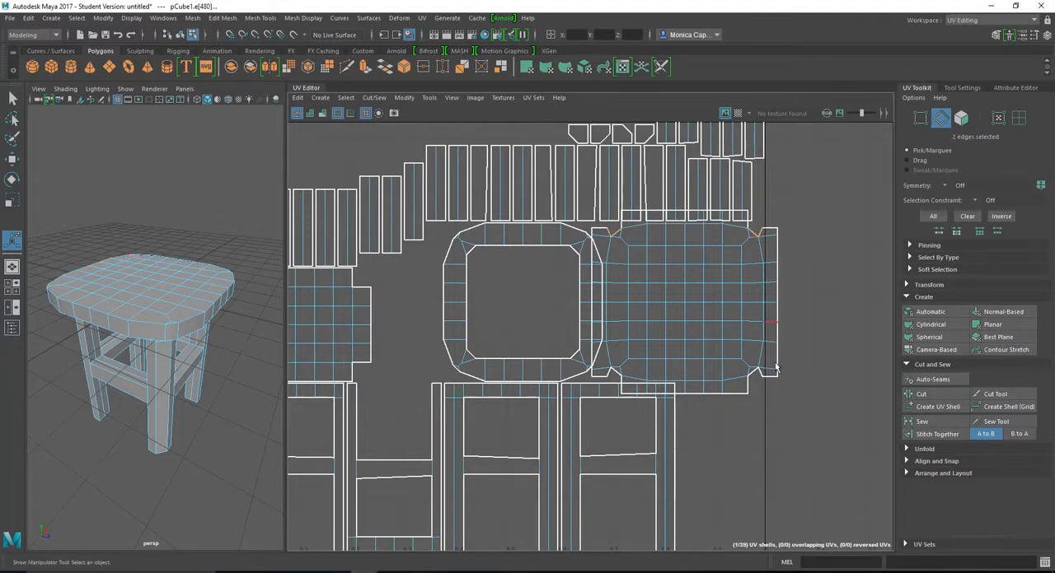
left_click(750, 378, "shift")
left_click(617, 374, "shift")
left_click(937, 435)
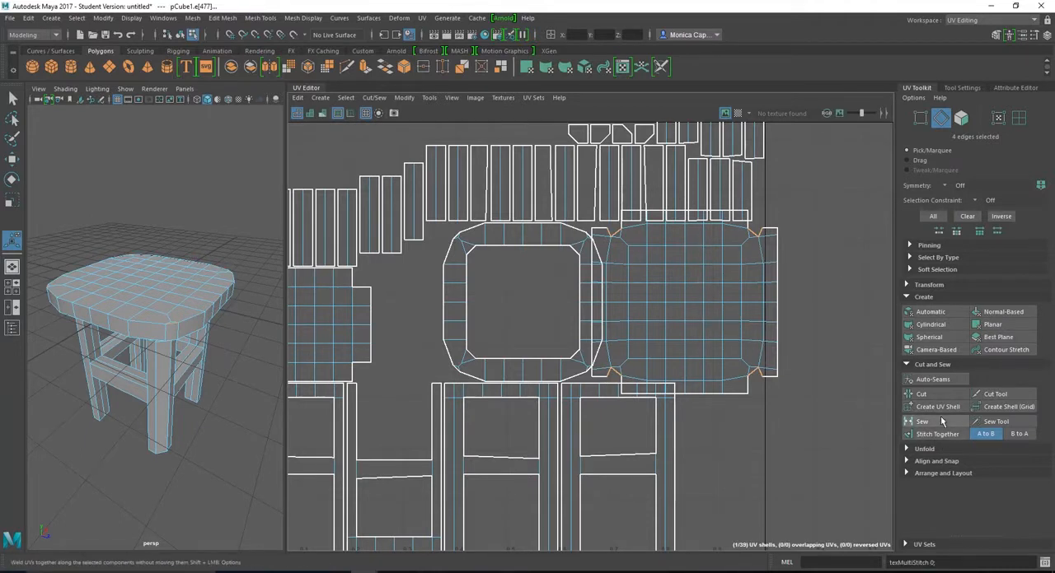
left_click(913, 420)
key("w")
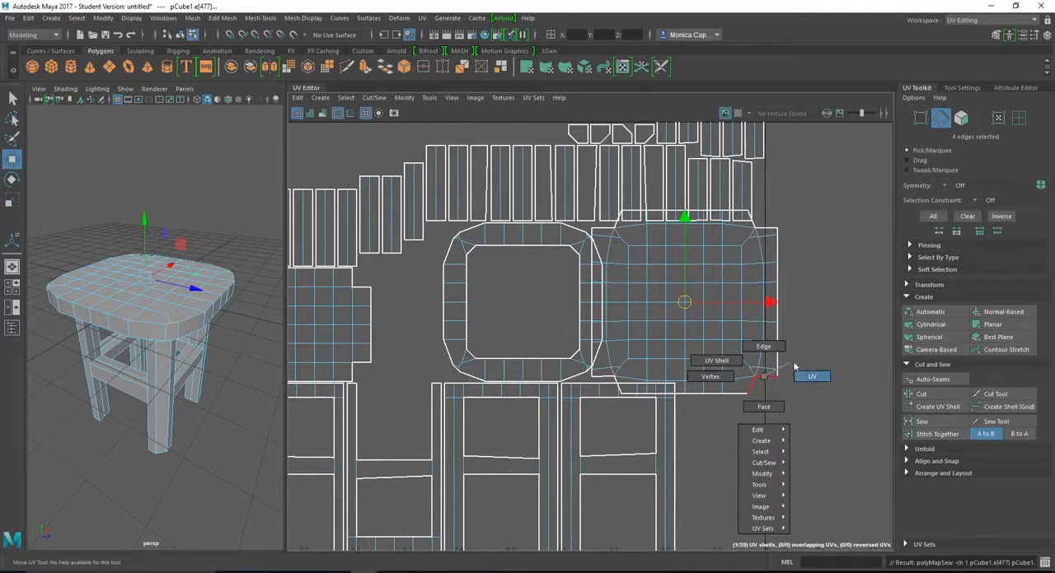
- Convert to the tabletop UV shell and move it out to the right
left_click(777, 375)
mouse_move(764, 381)
right_mouse_down()
mouse_move(812, 371)
mouse_move(813, 357)
mouse_move(778, 389)
right_mouse_up()
key("a")
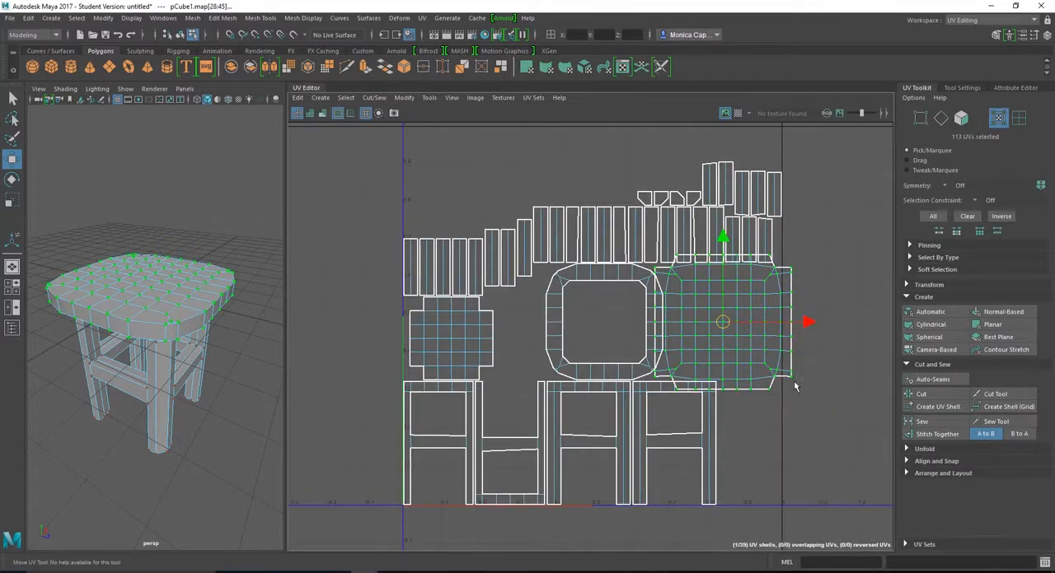
scroll(795, 379, "down", 2)
mouse_move(740, 335)
left_mouse_down()
mouse_move(845, 310)
mouse_move(841, 340)
left_mouse_up()
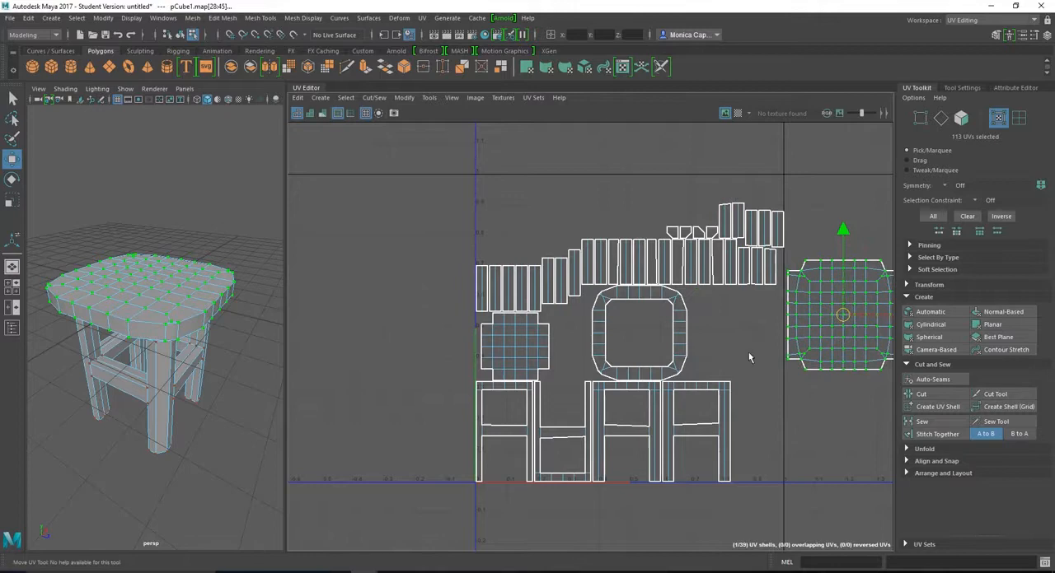
scroll(733, 358, "up", 2)
scroll(733, 358, "up", 1)
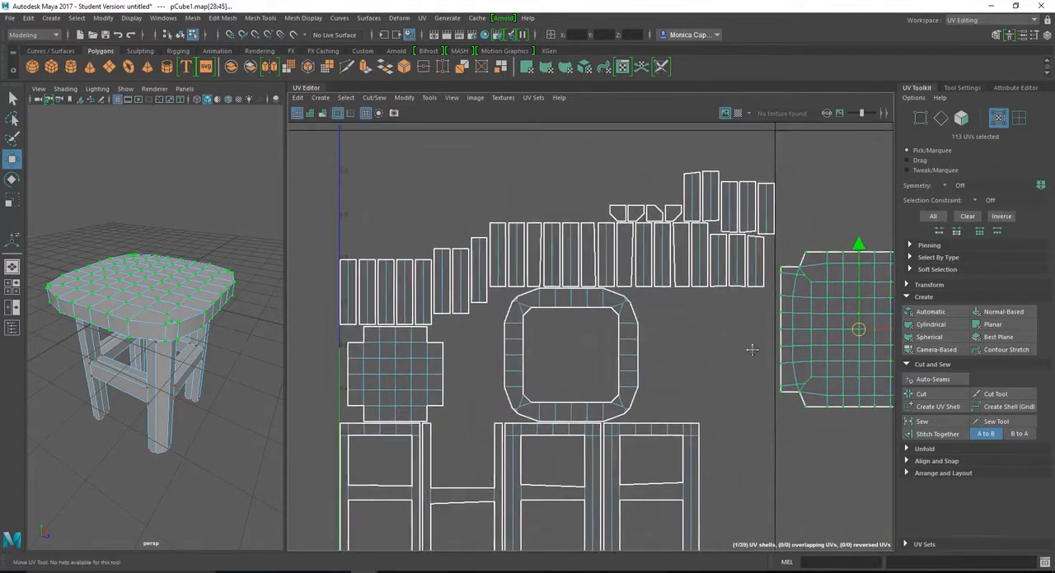
middle_click_drag(754, 308, 748, 347, "alt")
- Preview the checker map on the stool, inspect it, then turn it off
left_click_drag(236, 354, 237, 339, "alt")
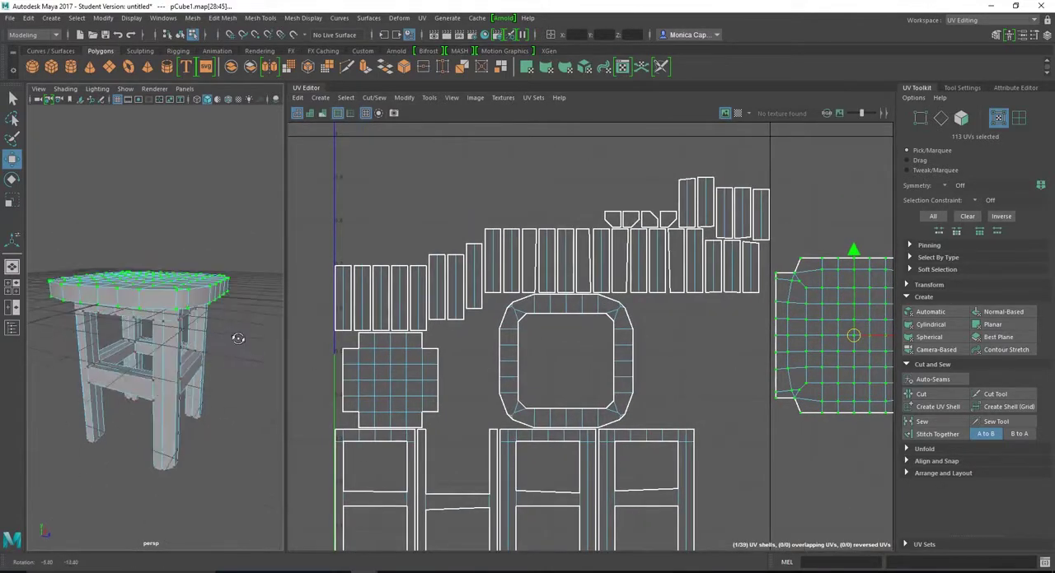
left_click(738, 113)
left_click_drag(131, 401, 175, 340, "alt")
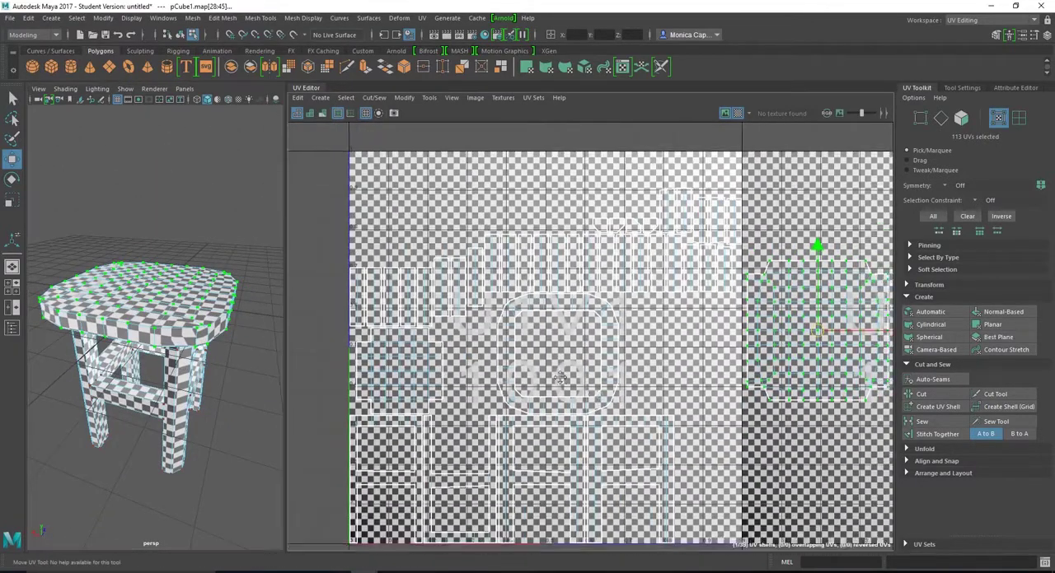
middle_click_drag(669, 353, 496, 392, "alt")
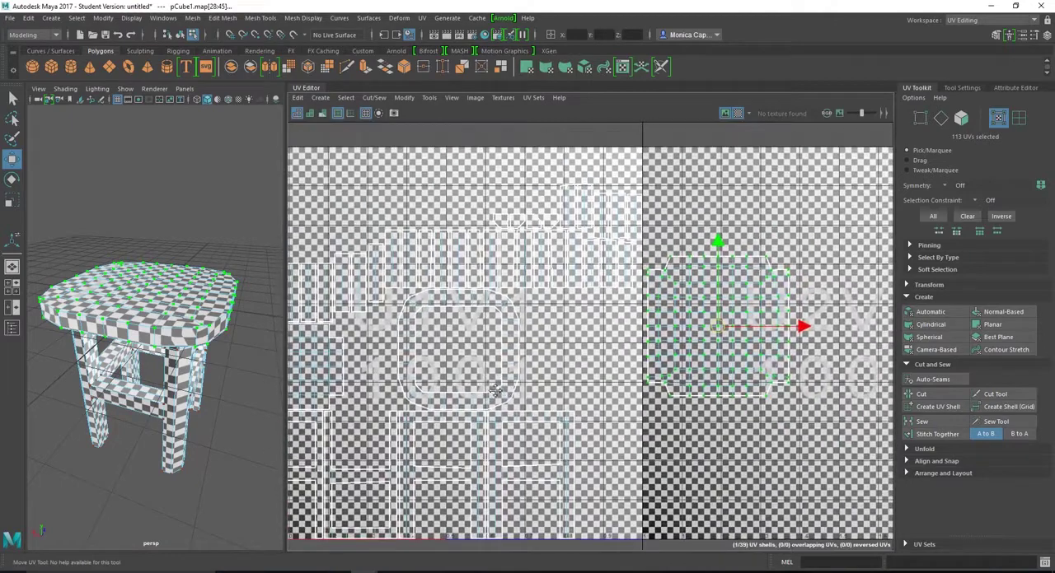
left_click(737, 113)
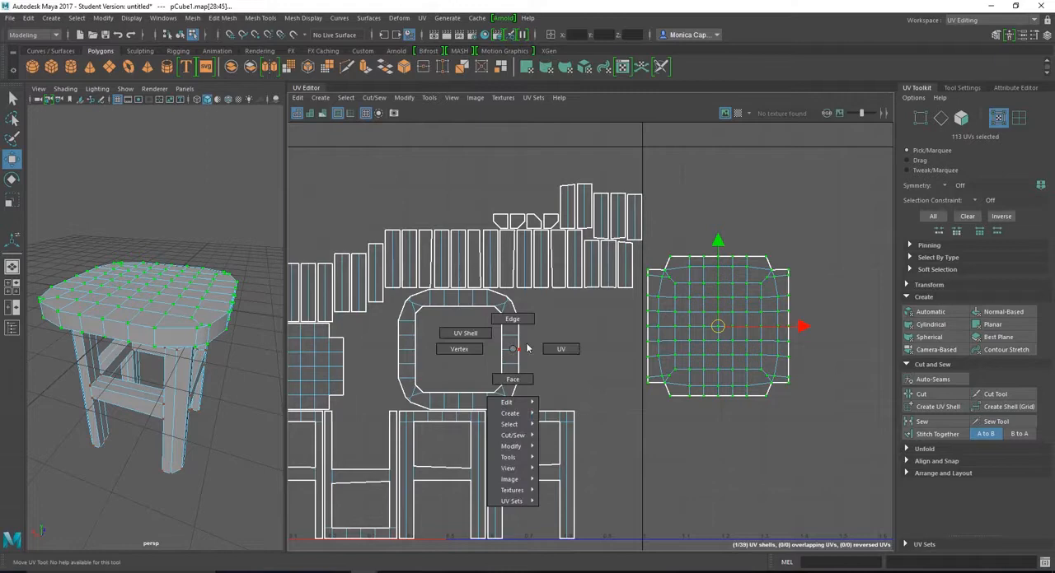
- Select the rounded ring shell and centre it over the tabletop shell
mouse_move(513, 360)
right_mouse_down()
mouse_move(506, 346)
mouse_move(539, 247)
right_mouse_up()
left_click(509, 358)
key("w")
mouse_move(263, 418)
left_mouse_down("alt")
mouse_move(223, 381)
mouse_move(190, 283)
left_mouse_up("alt")
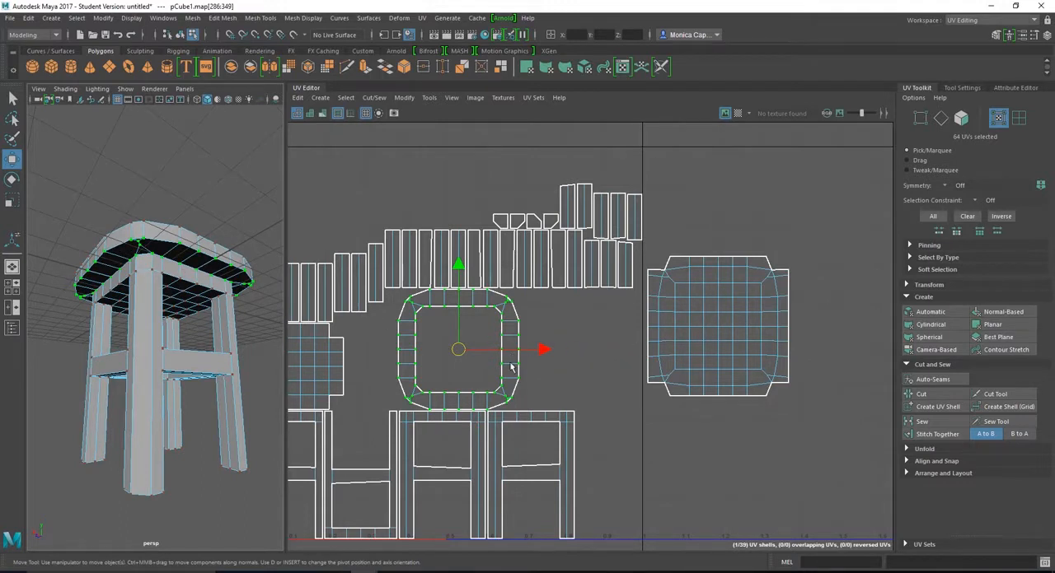
left_click_drag(463, 351, 715, 328)
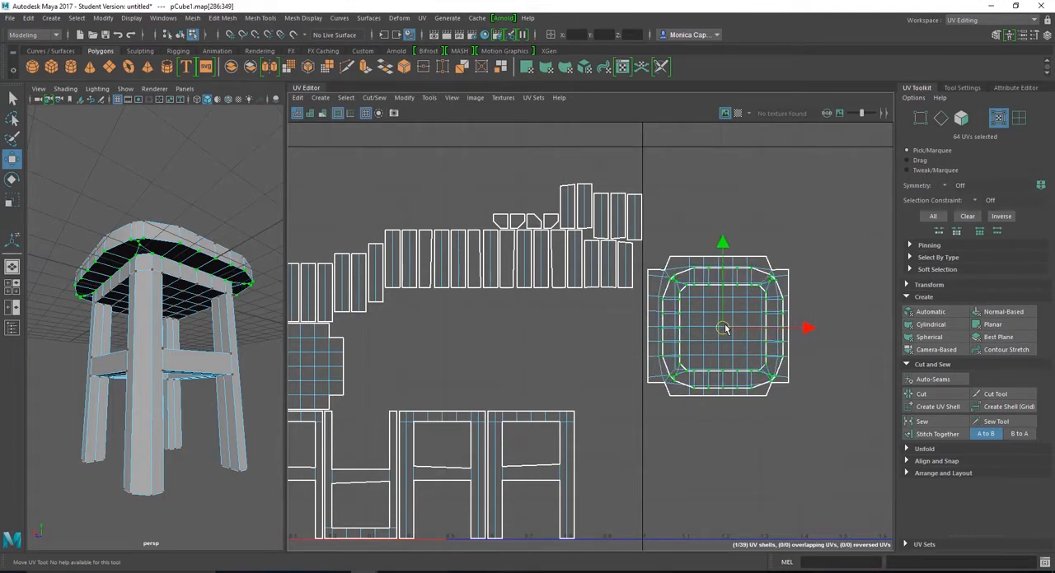
mouse_move(737, 326)
left_mouse_down()
mouse_move(854, 322)
mouse_move(714, 322)
left_mouse_up()
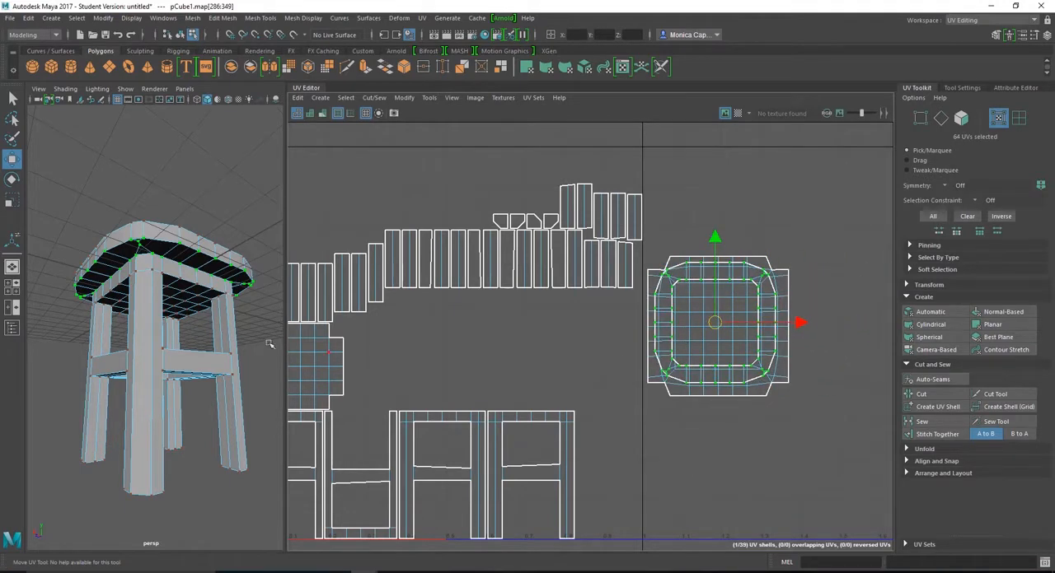
mouse_move(269, 344)
left_mouse_down("alt")
mouse_move(203, 356)
mouse_move(247, 366)
left_mouse_up("alt")
- Select the shared edge between a leg and rail shell and stitch them together
middle_click_drag(487, 370, 469, 370, "alt")
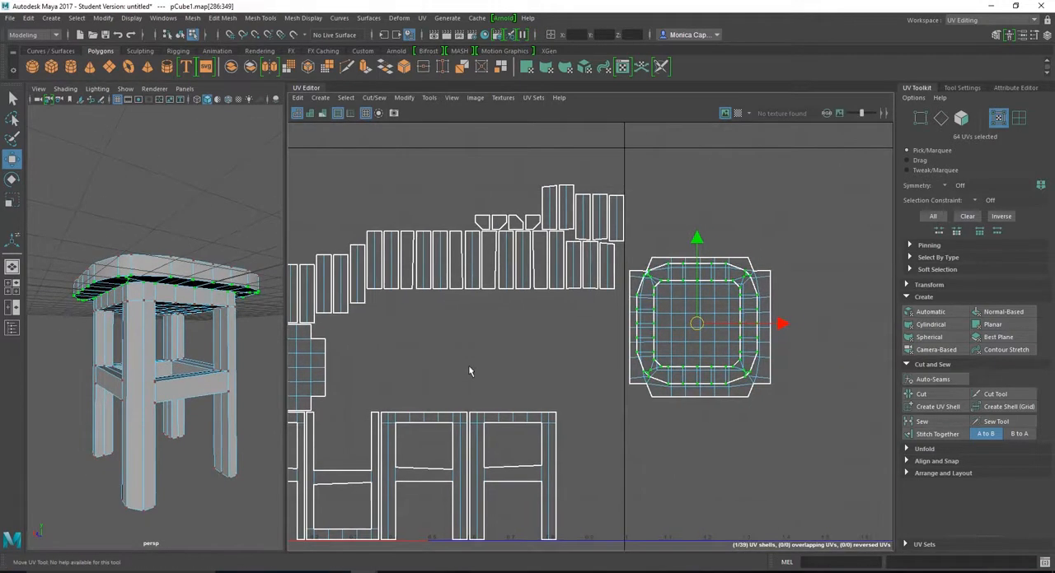
scroll(516, 393, "up", 3)
middle_click_drag(553, 447, 346, 420, "alt")
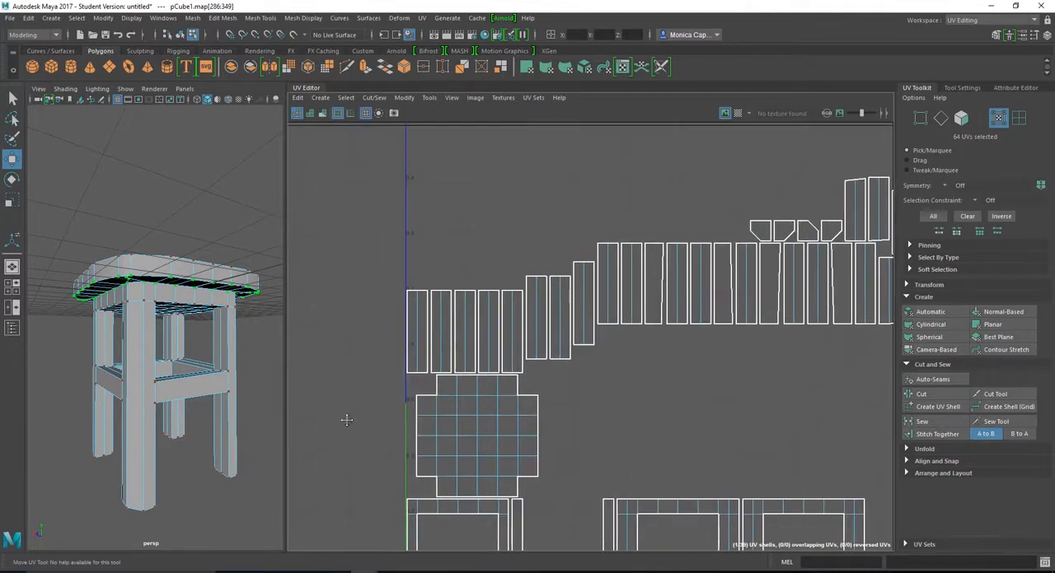
scroll(346, 420, "up", 2)
scroll(471, 388, "up", 1)
right_click_drag(435, 334, 436, 298)
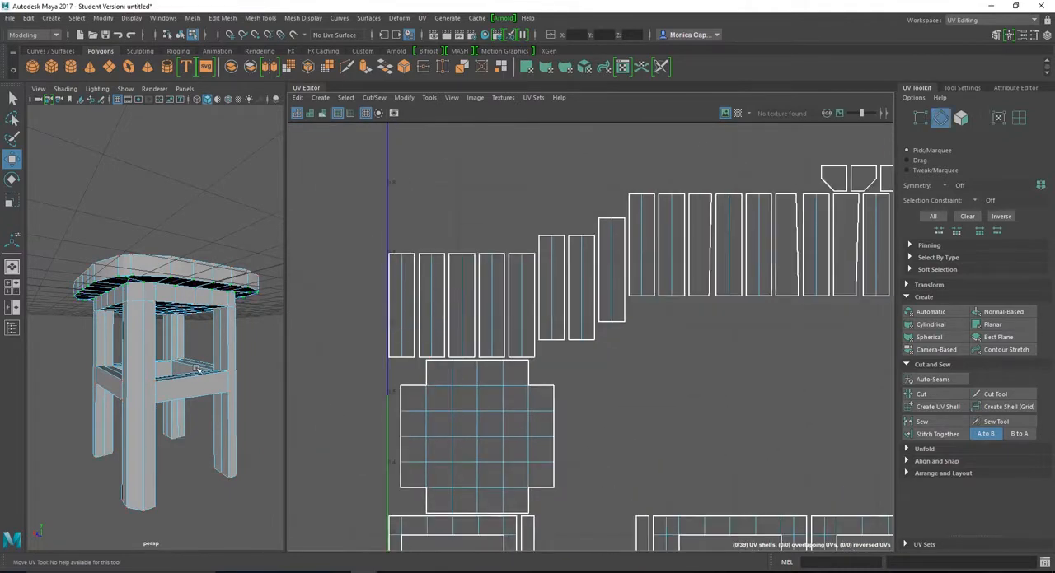
left_click(140, 365)
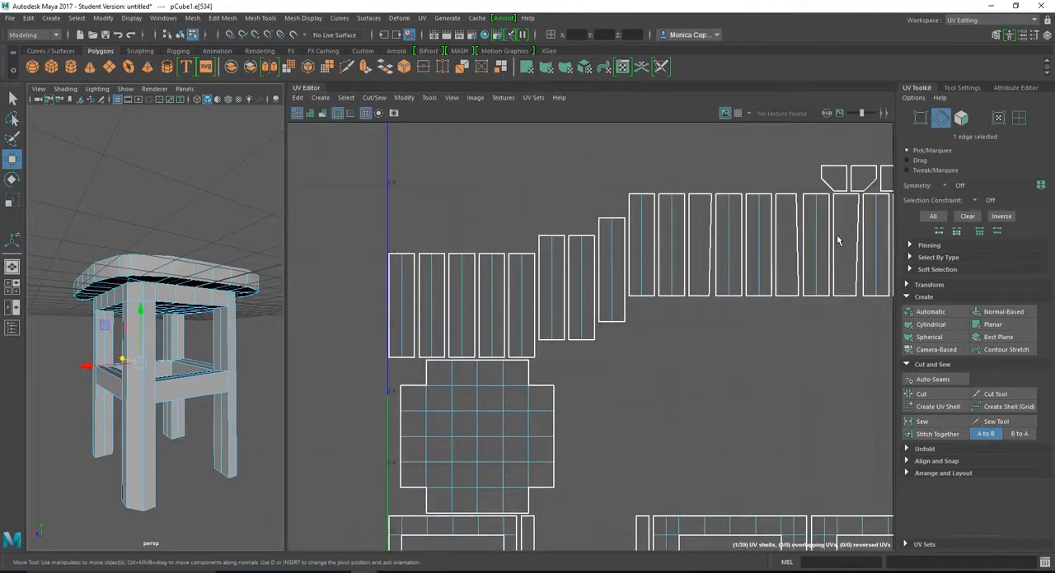
left_click(611, 265)
key("f")
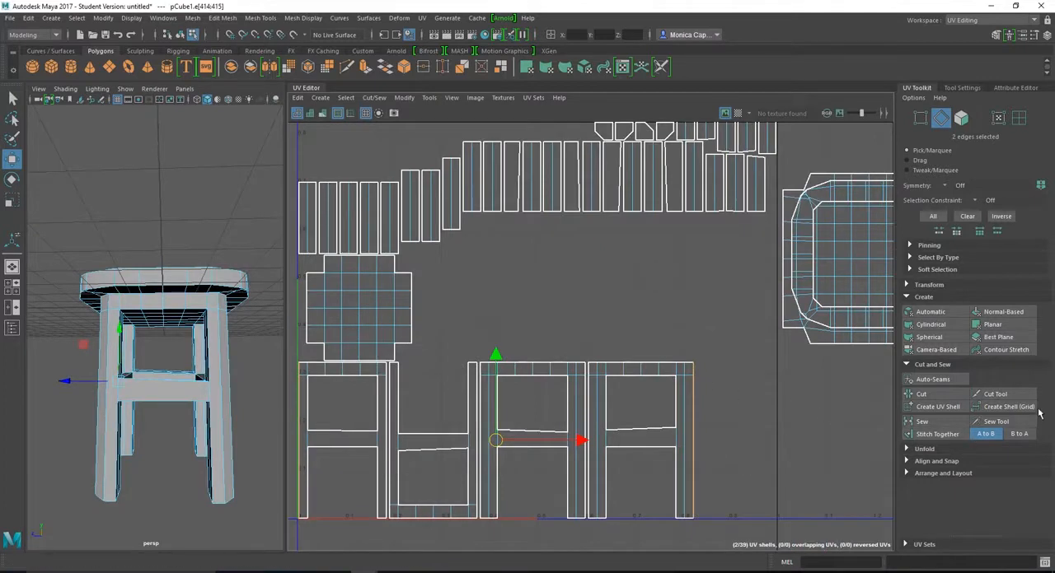
left_click(941, 434)
- Stitch two more neighbouring shells onto the joined frame, reaching 36 shells
left_click(780, 399)
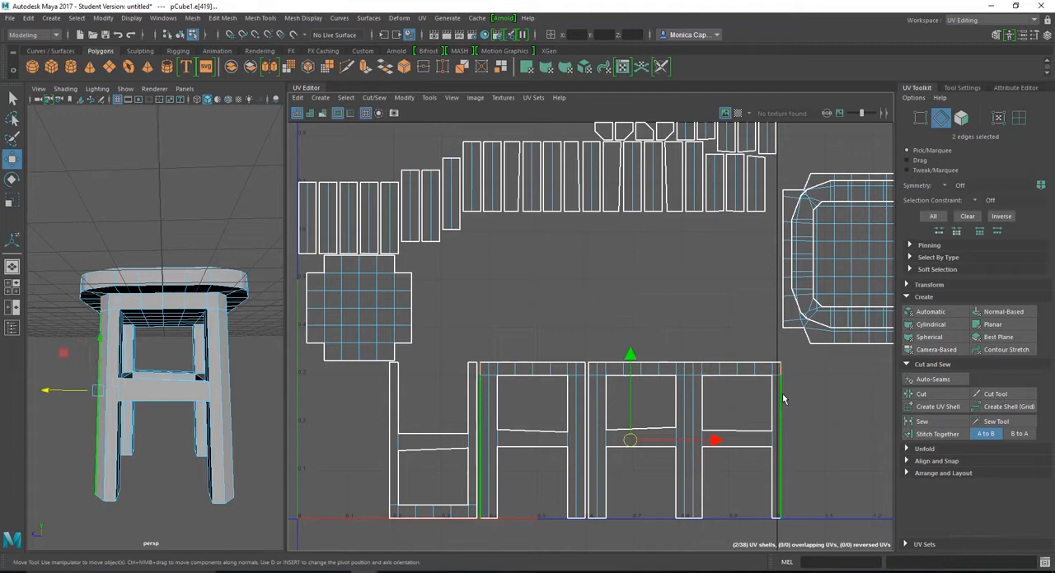
left_click(941, 434)
middle_click_drag(815, 407, 749, 371, "alt")
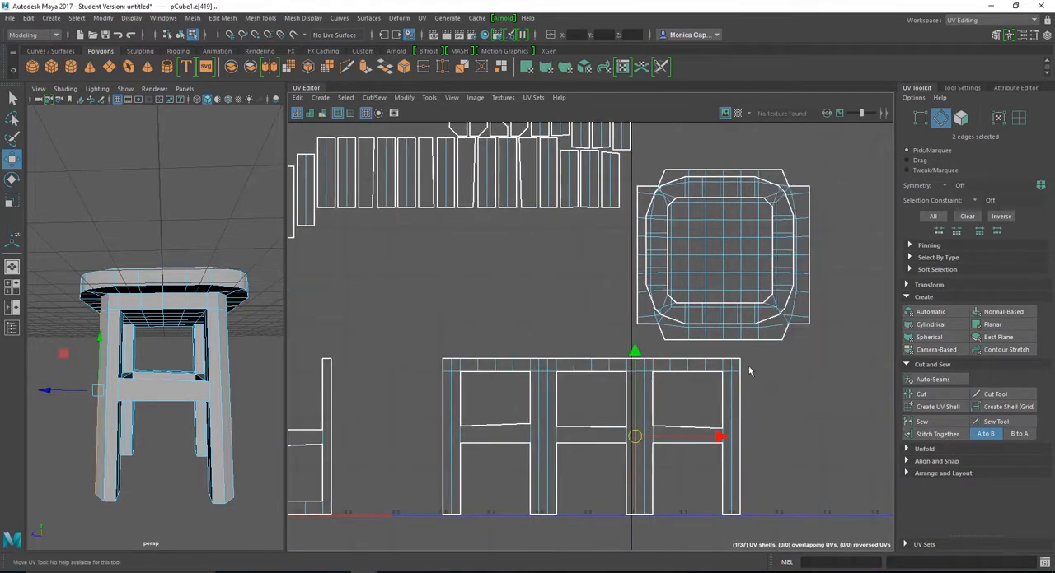
left_click(739, 376)
left_click(939, 434)
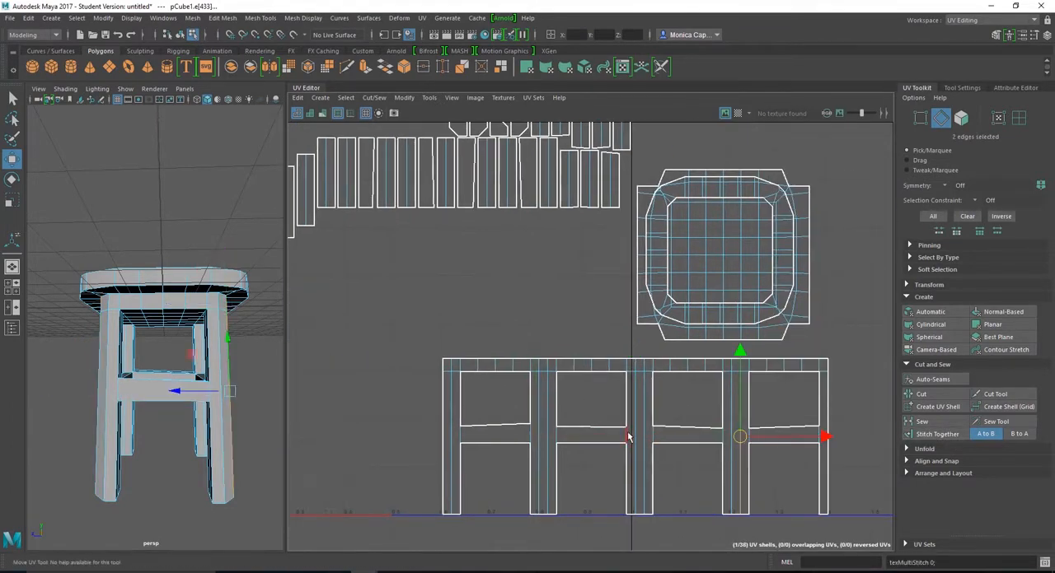
scroll(630, 435, "down", 2)
middle_click_drag(371, 408, 613, 415, "alt")
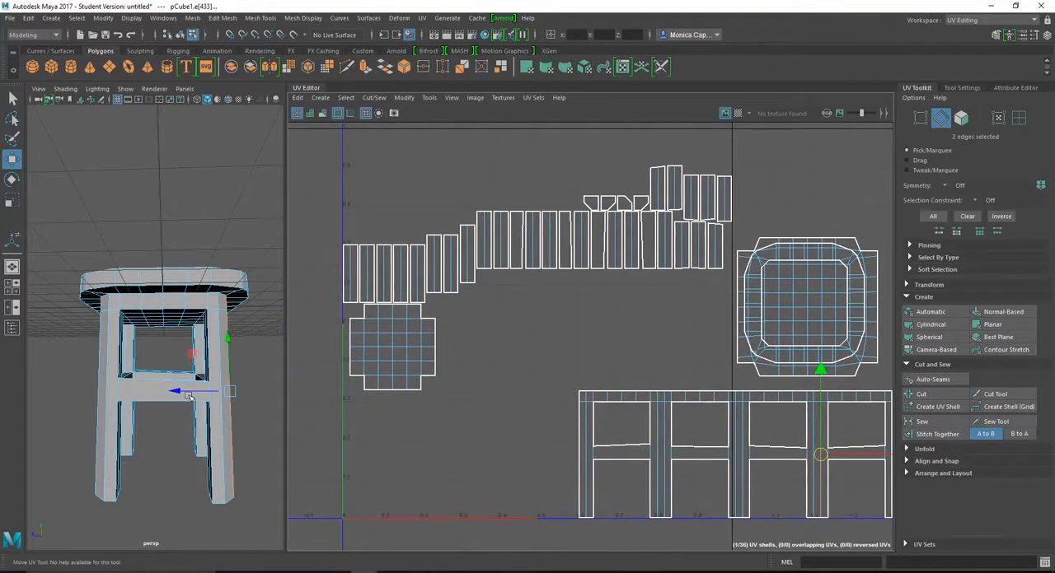
left_click_drag(189, 396, 508, 465, "alt")
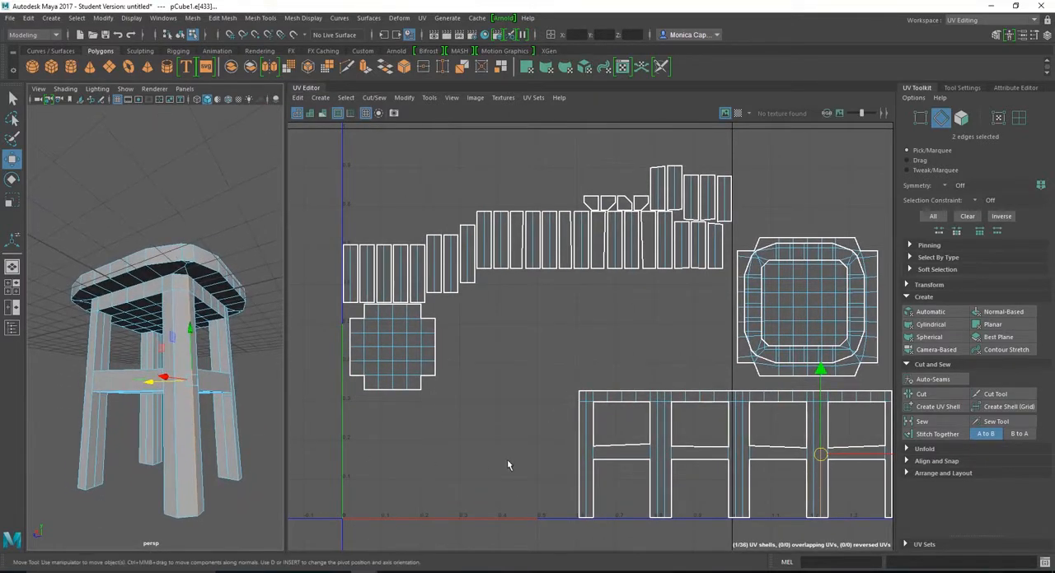
- Stitch three rail shells onto the frame one border edge at a time
left_click(595, 434)
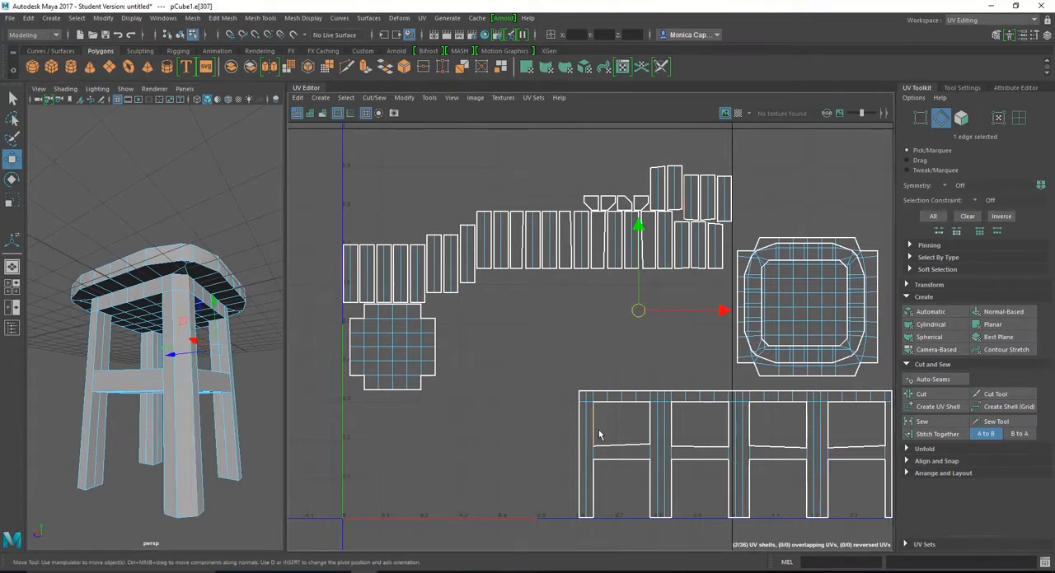
left_click(599, 435)
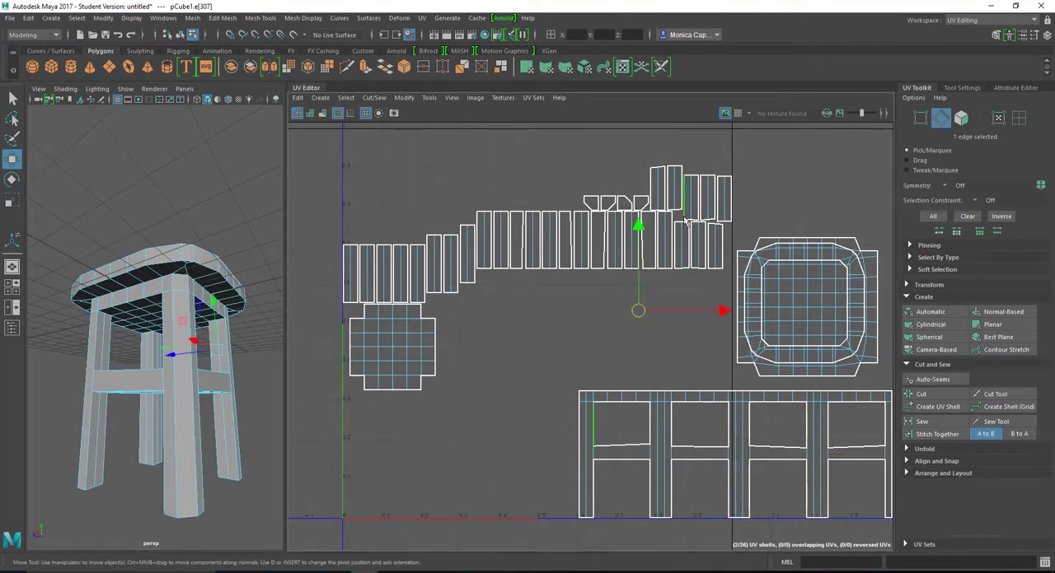
left_click(933, 437)
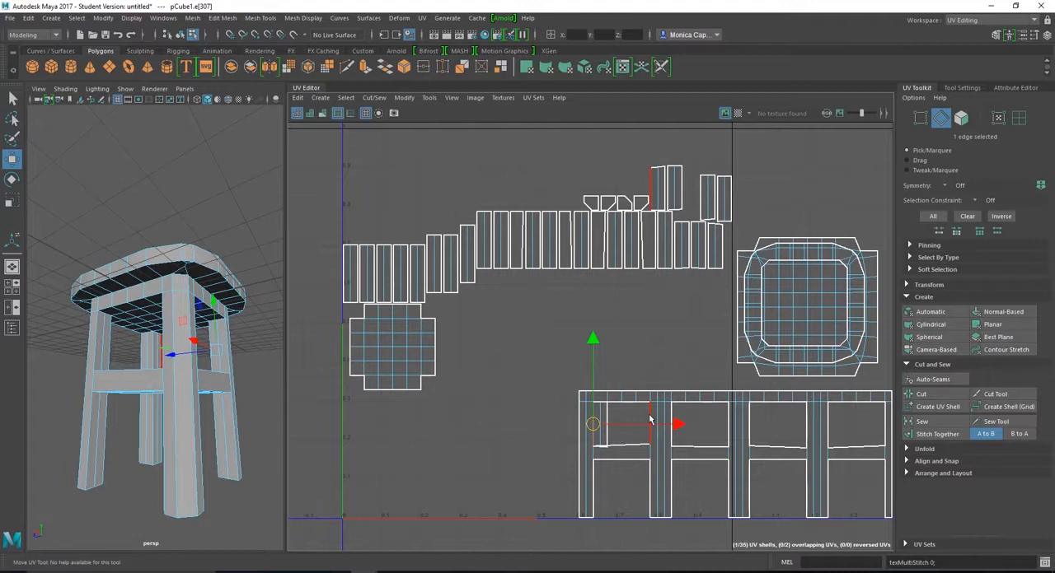
left_click(650, 424)
left_click(950, 437)
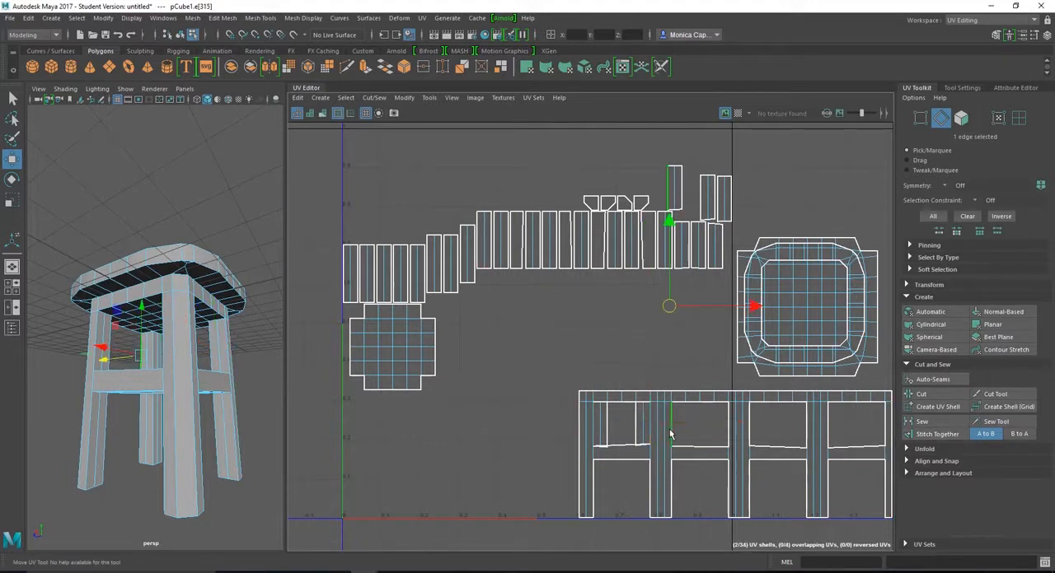
left_click(728, 428)
left_click(931, 434)
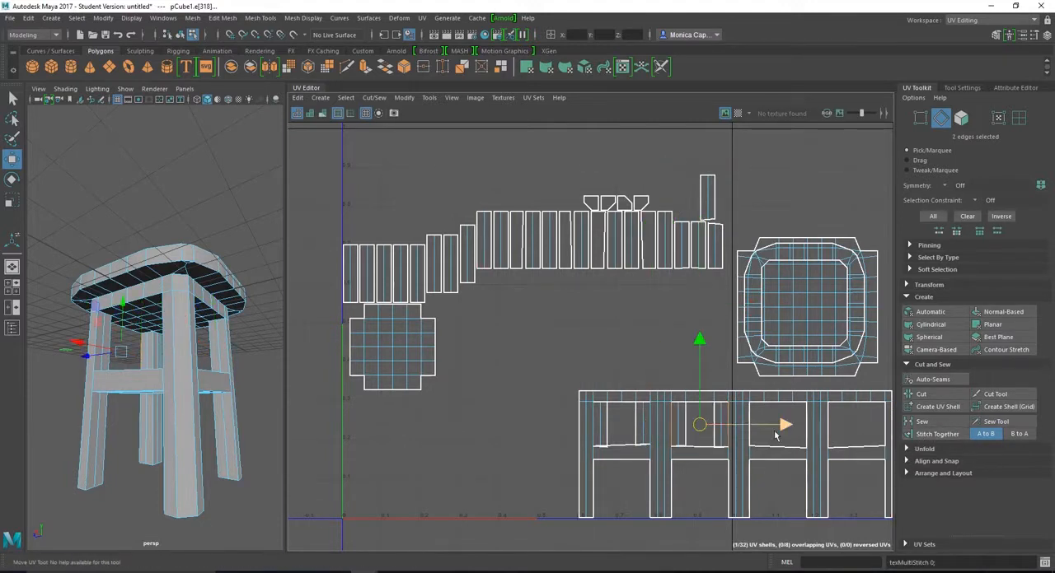
- Stitch several selected border edges at once, cutting the layout to 20 shells
left_click(750, 429)
left_click(807, 432, "shift")
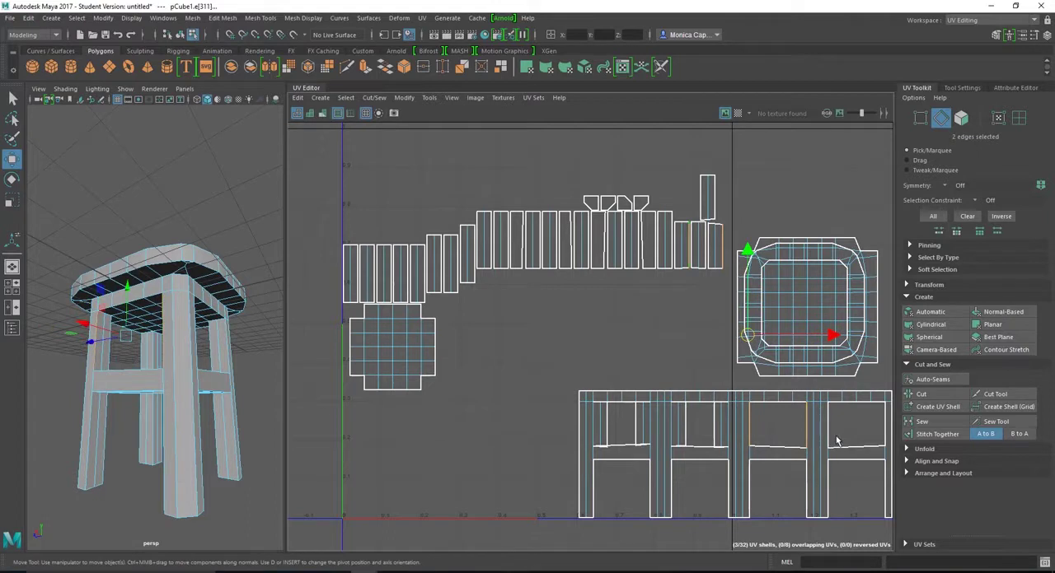
left_click(885, 433, "shift")
left_click(927, 435)
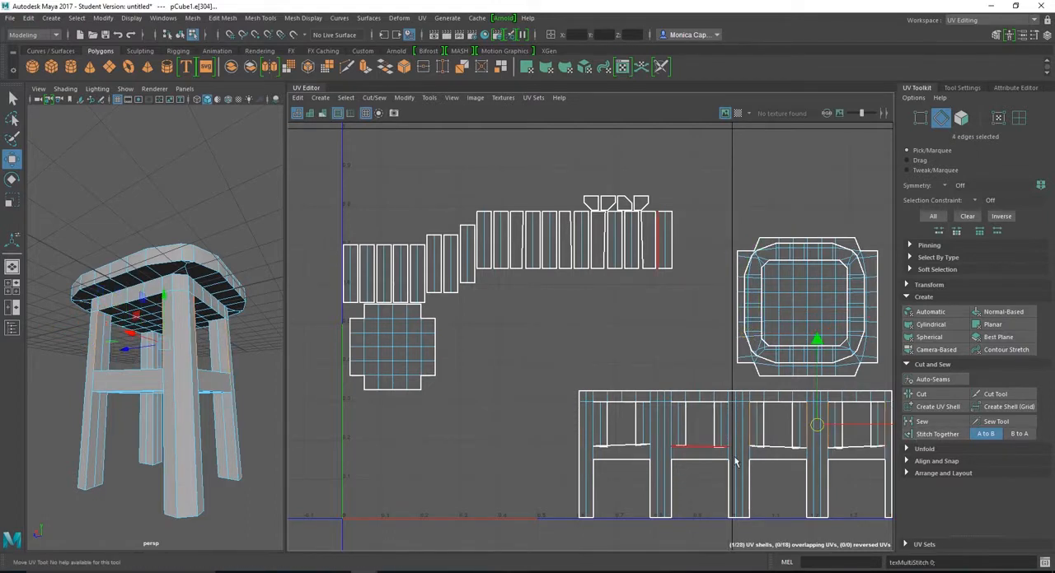
- Stitch the row of leg strips onto the frame along their shared border edges
middle_click_drag(703, 470, 623, 447, "alt")
left_click(514, 470)
key("w")
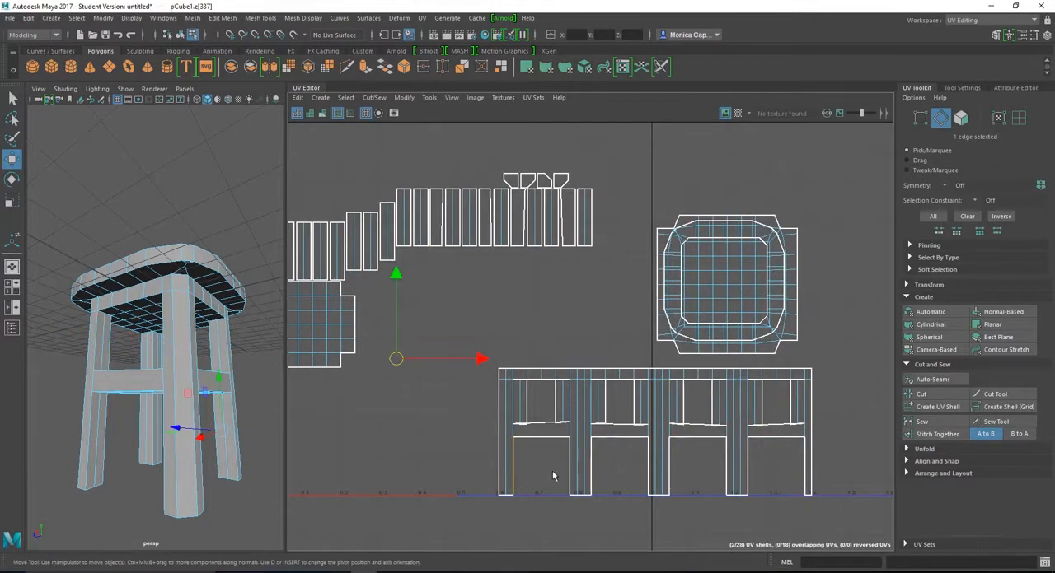
left_click(570, 475, "shift")
left_click(592, 474, "shift")
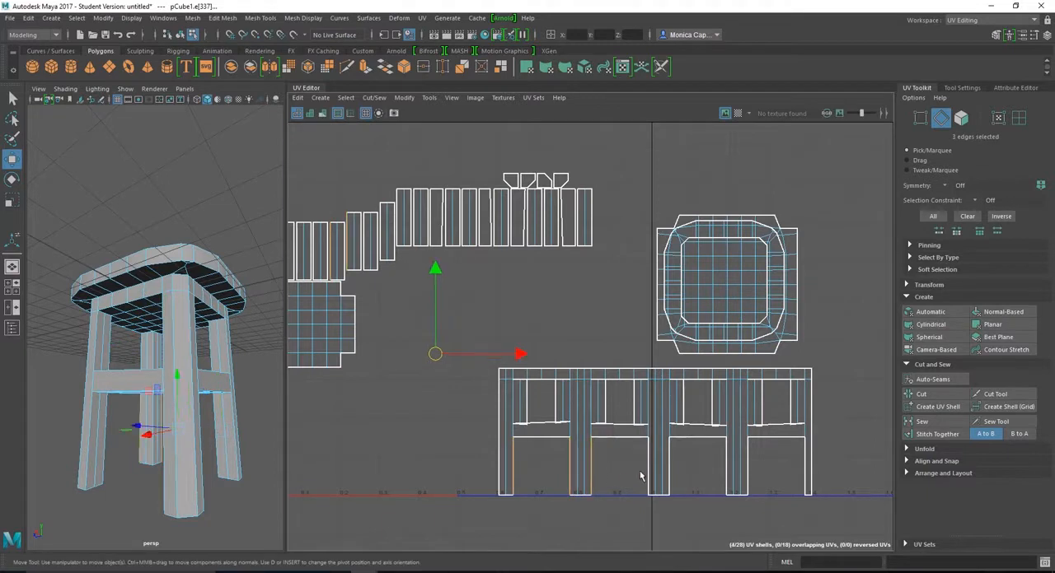
left_click(649, 474, "shift")
left_click(726, 474, "shift")
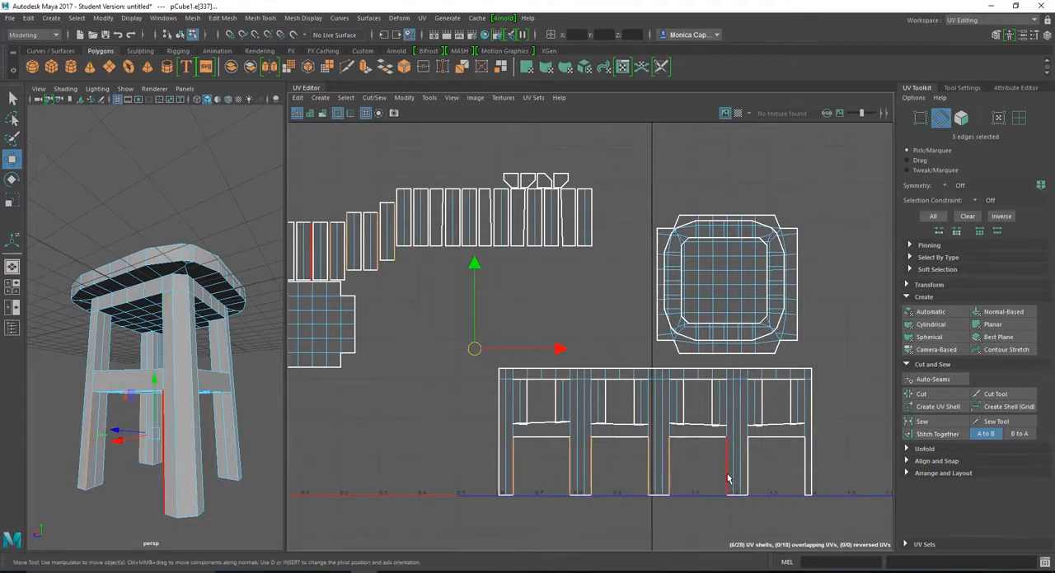
left_click(745, 480, "shift")
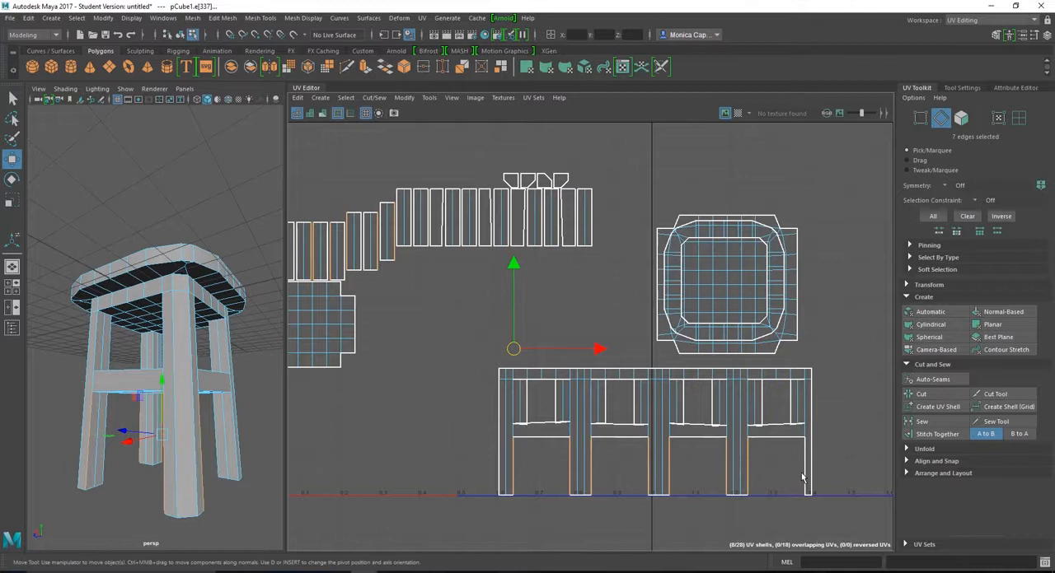
left_click(806, 478, "shift")
left_click(935, 435)
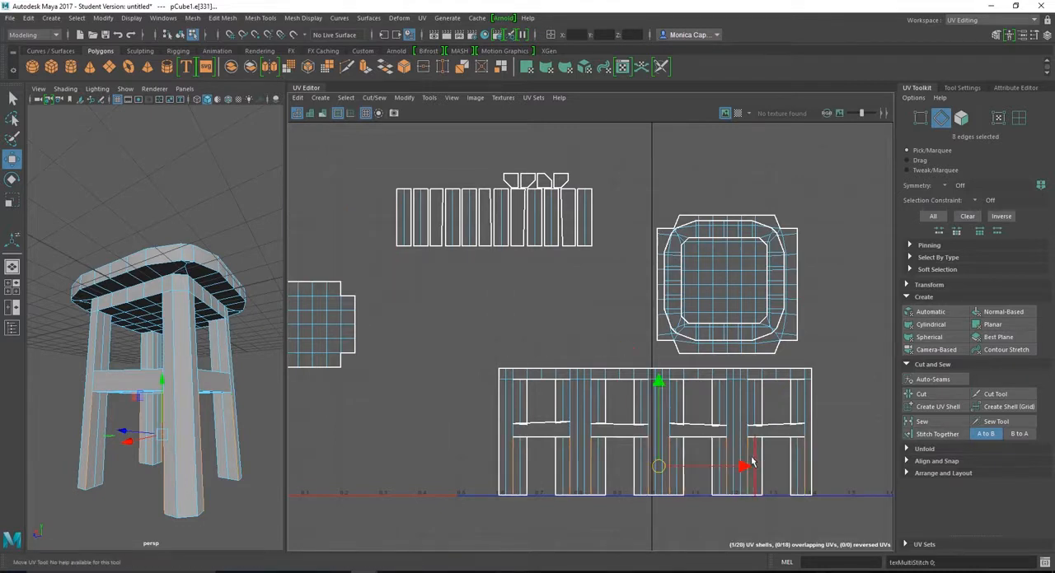
- Frame all UV shells and switch to selecting individual UVs
key("a")
middle_click_drag(535, 447, 566, 468, "alt")
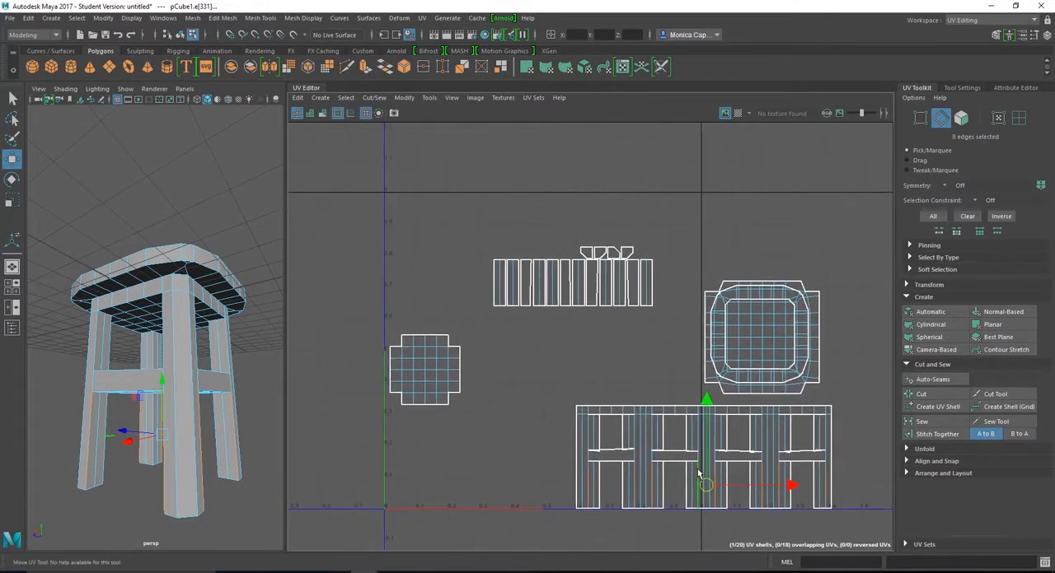
mouse_move(699, 431)
right_mouse_down()
mouse_move(753, 467)
mouse_move(750, 432)
right_mouse_up()
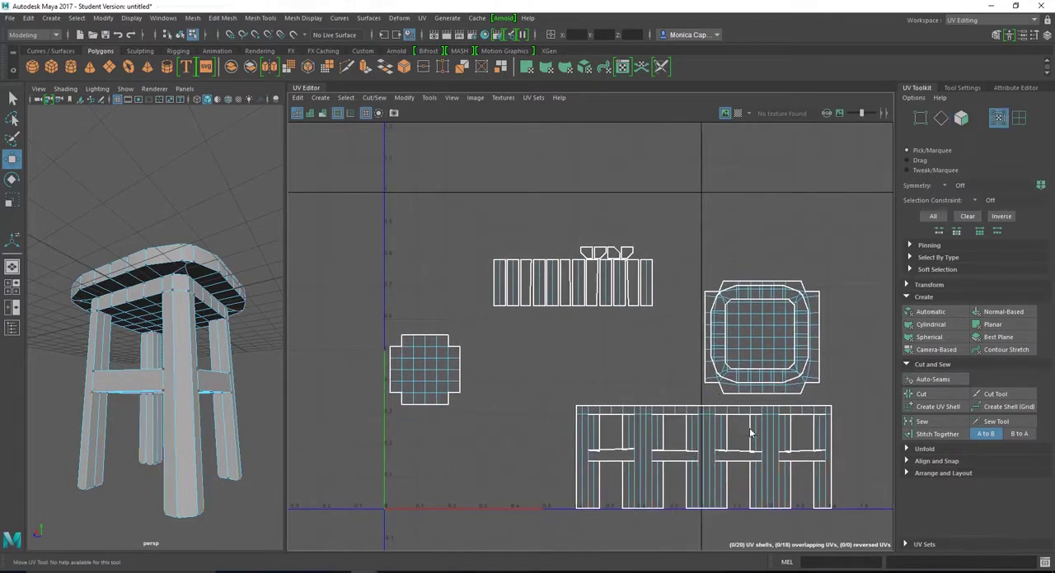
- Convert a corner UV to the whole frame shell and move it left beside the cross shell
left_click_drag(845, 430, 823, 399)
right_click(828, 410)
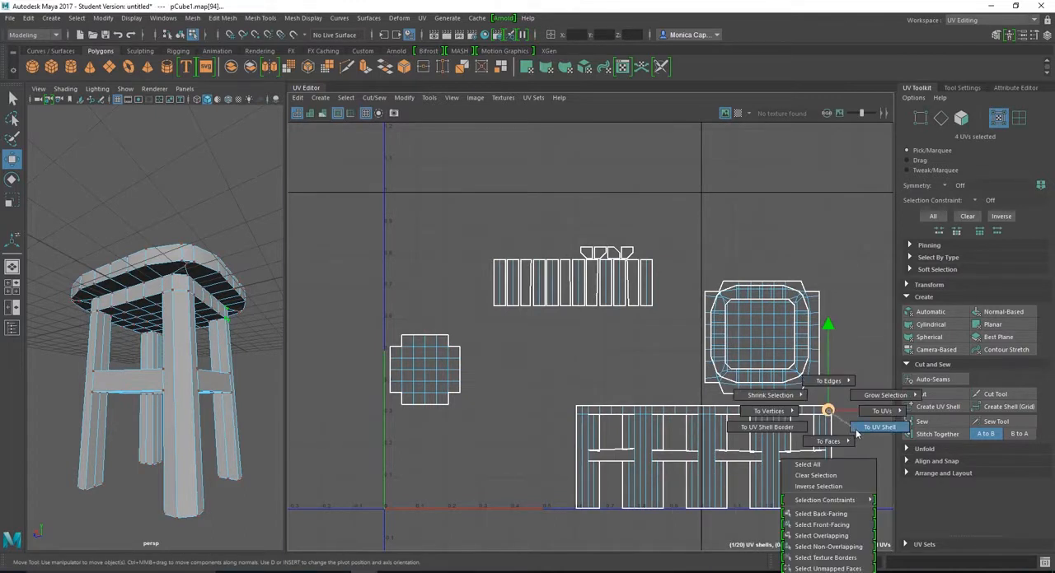
right_click_drag(828, 410, 857, 434, "shift")
left_click_drag(700, 455, 544, 452)
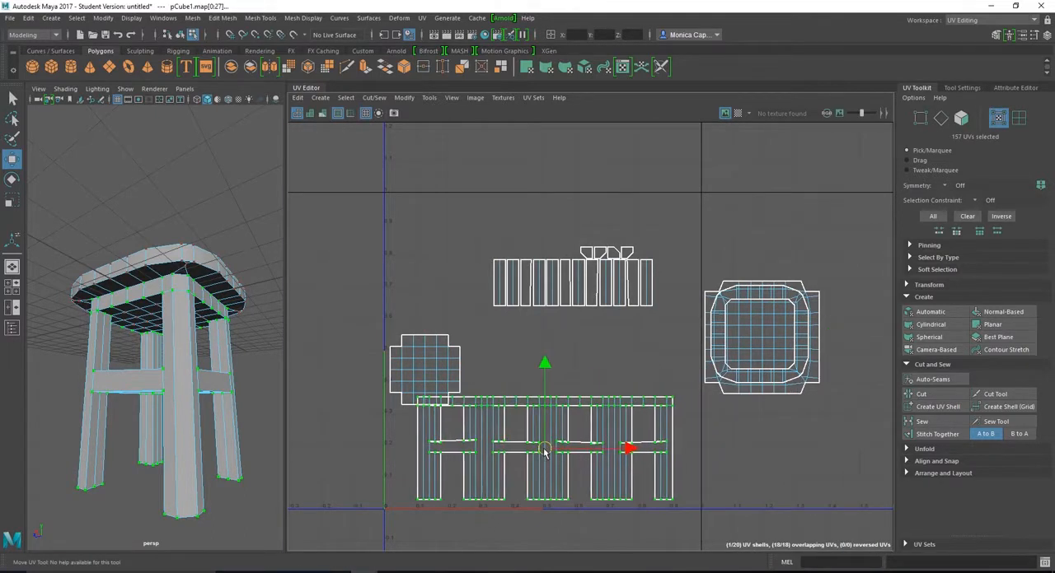
scroll(544, 420, "up", 2)
- Clear the selection and switch to edge mode on the upper strips
left_click(494, 290)
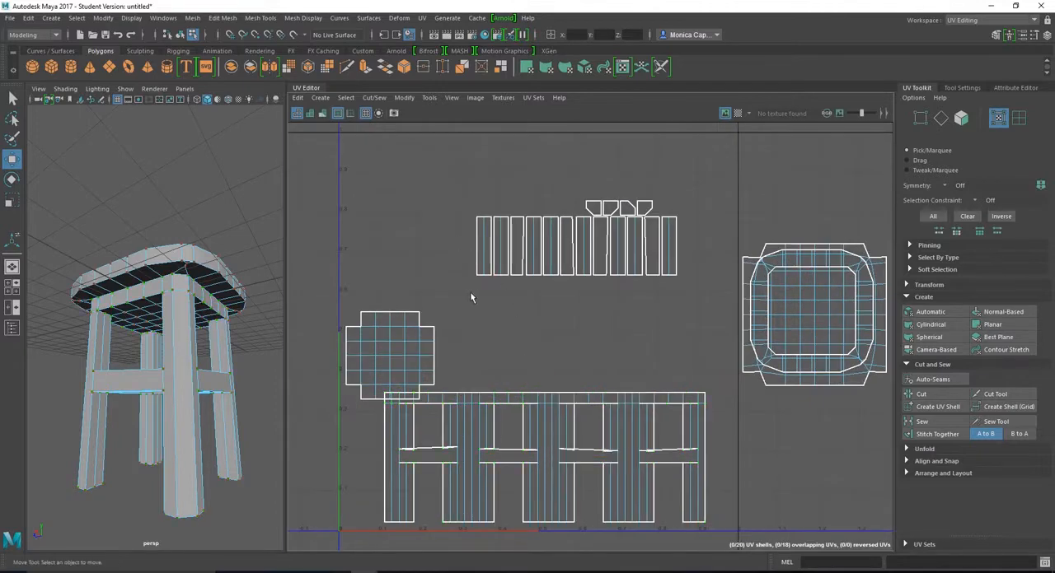
middle_click_drag(471, 298, 495, 310, "alt")
right_click_drag(495, 238, 515, 218)
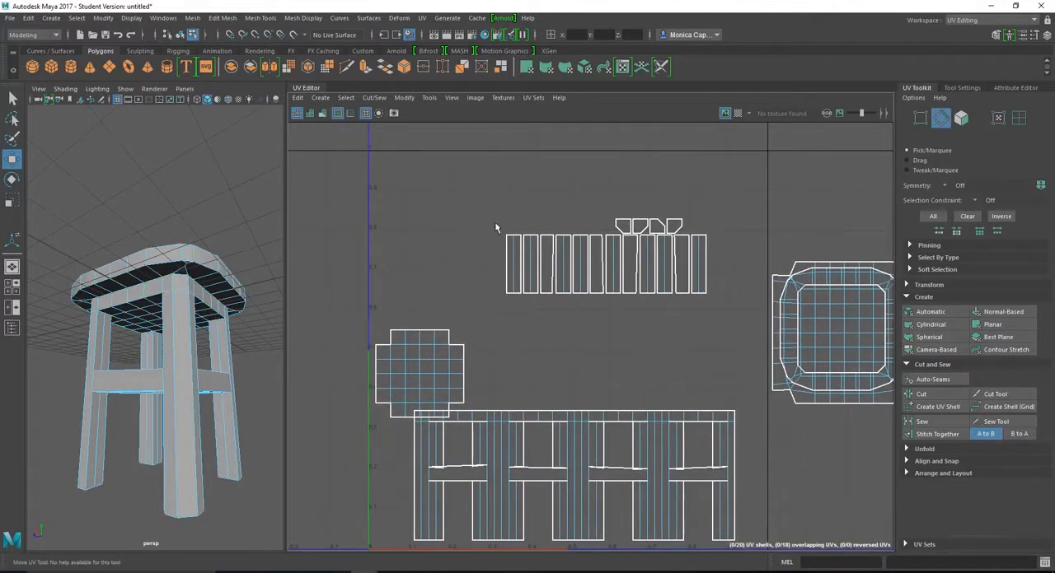
- Stitch the first upper-left strip onto its neighbour along their shared edge
left_click_drag(495, 227, 554, 298)
left_click_drag(154, 366, 172, 409, "alt")
scroll(171, 409, "up", 5)
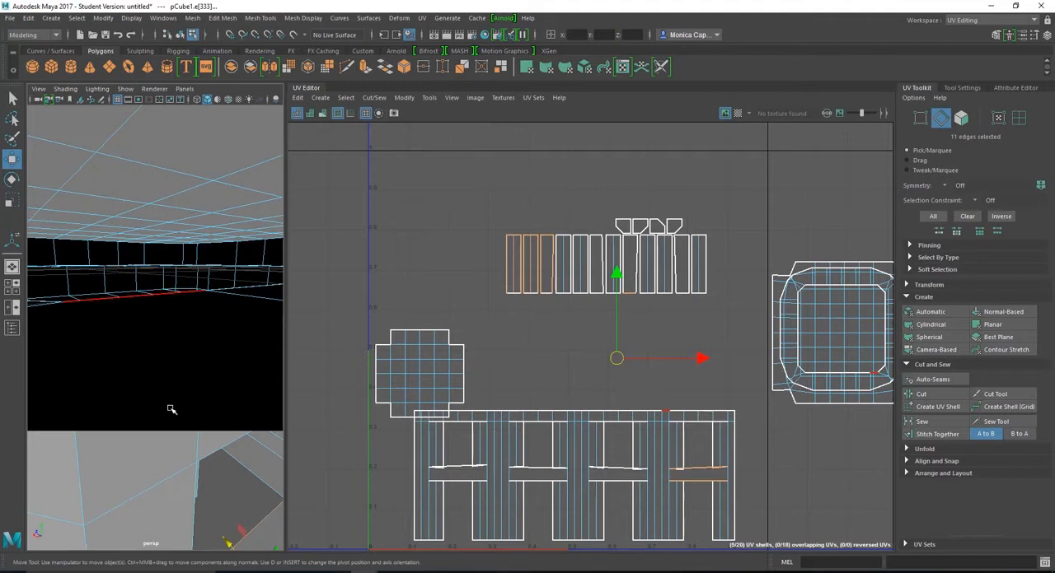
key("a")
left_click(532, 297)
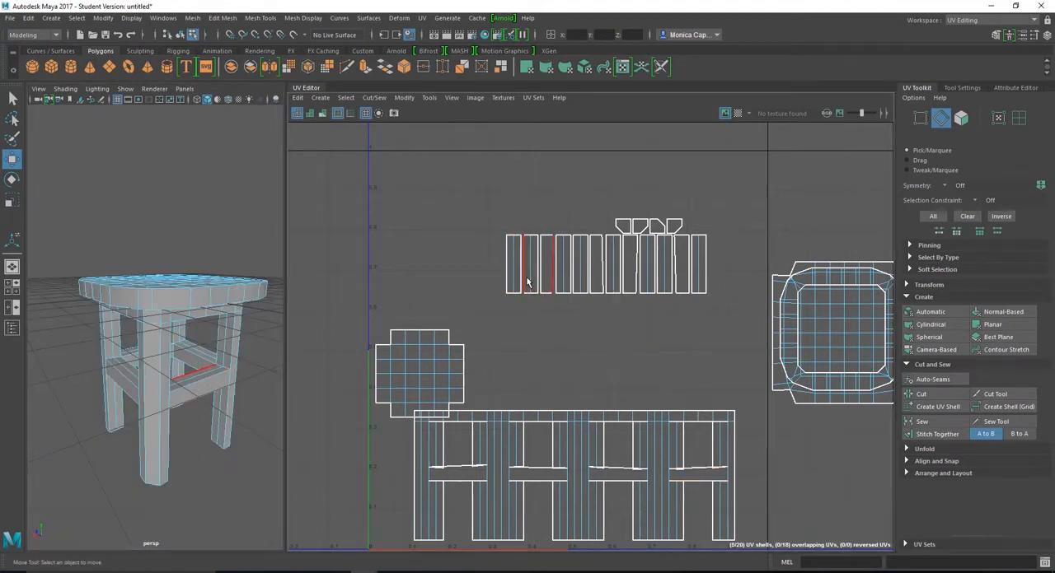
left_click(527, 283)
scroll(568, 302, "up", 2)
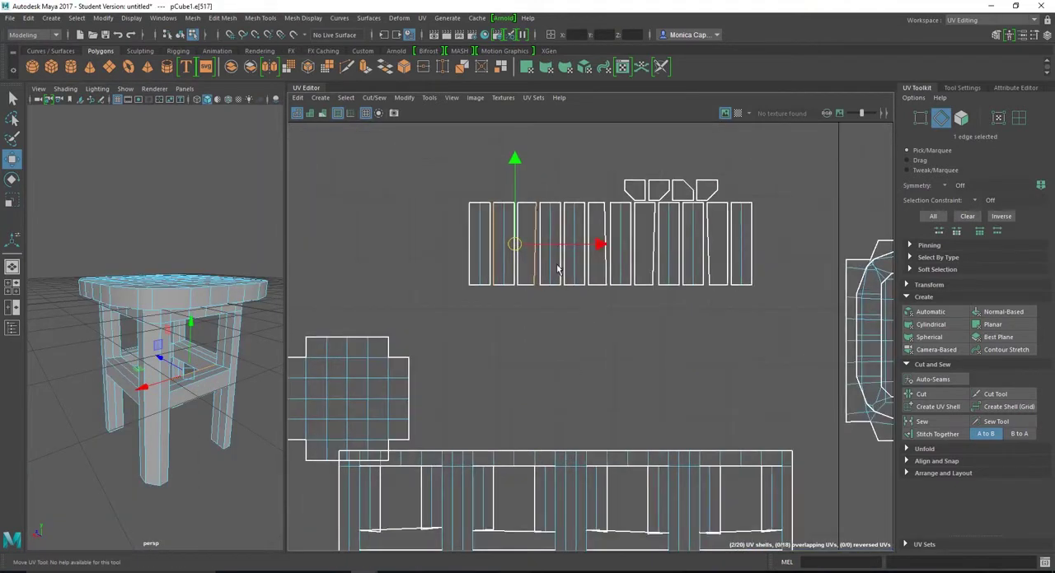
left_click(937, 434)
left_click(514, 272)
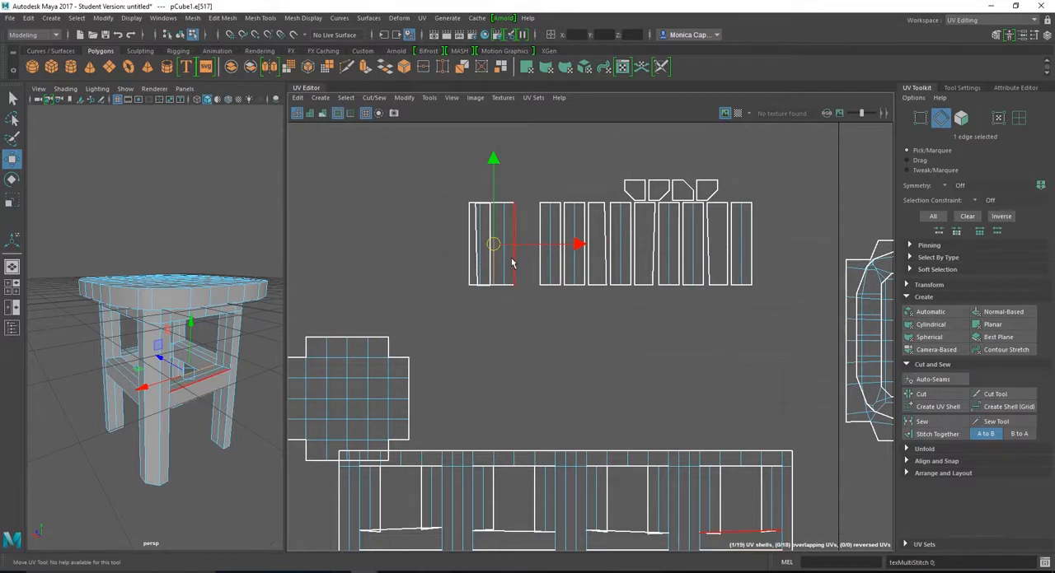
scroll(514, 276, "up", 2)
key("ctrl+z")
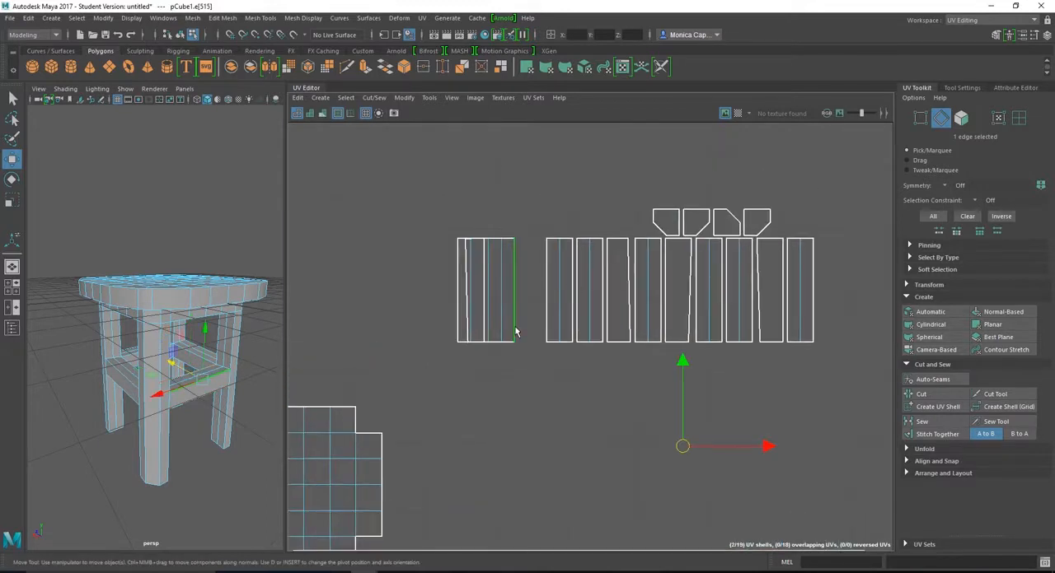
scroll(864, 454, "down", 3)
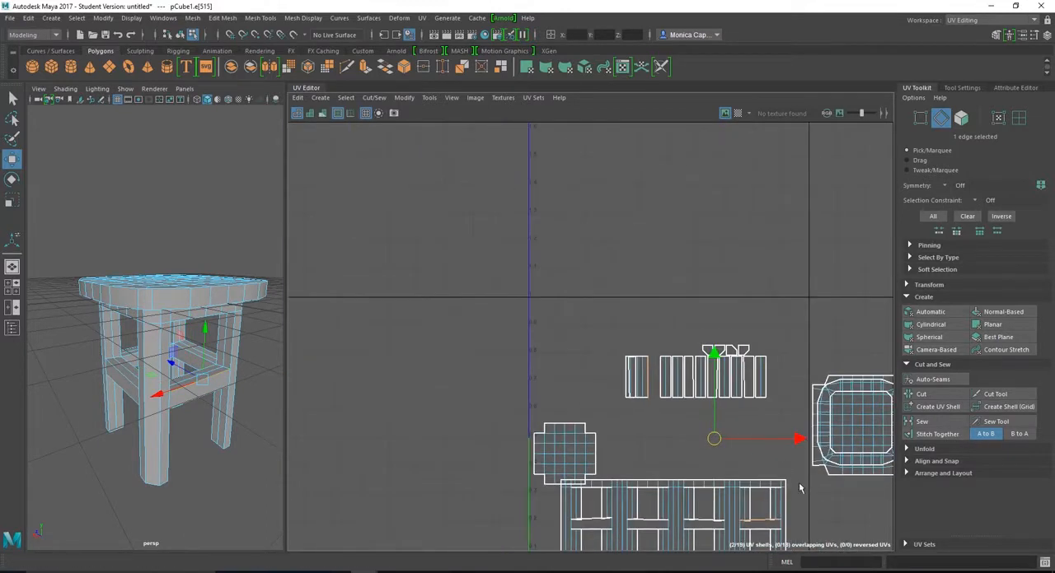
middle_click_drag(800, 490, 702, 464, "alt")
scroll(651, 416, "up", 3)
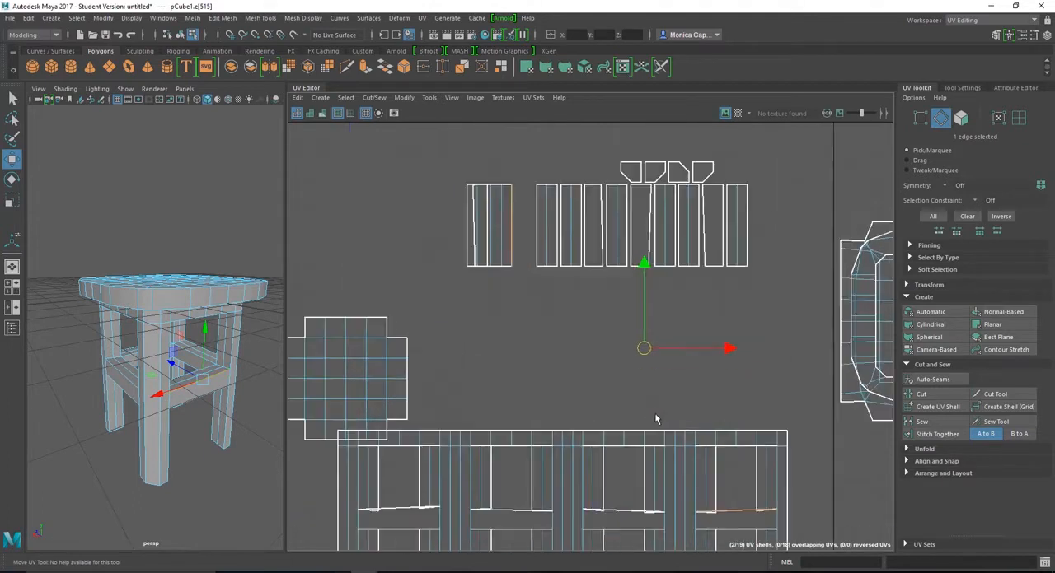
scroll(602, 392, "up", 1)
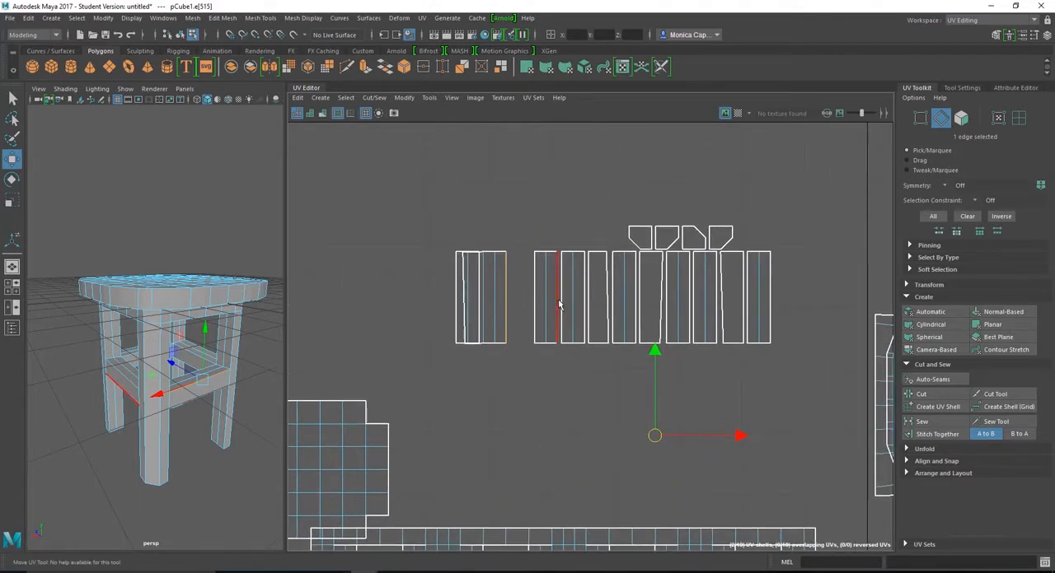
- Stitch two more shared edges so the left strips form one wider shell
left_click(586, 314)
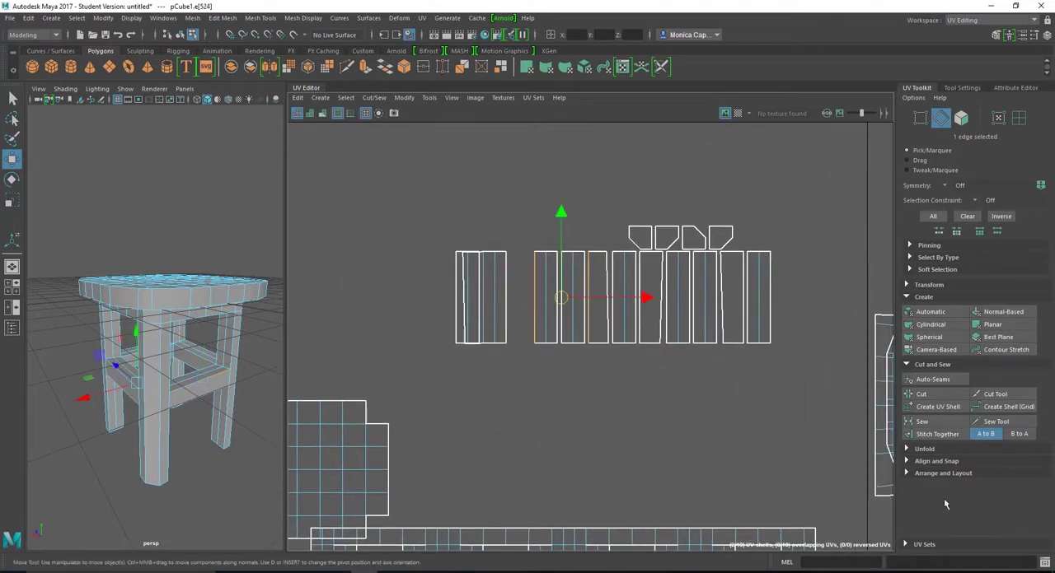
left_click(940, 434)
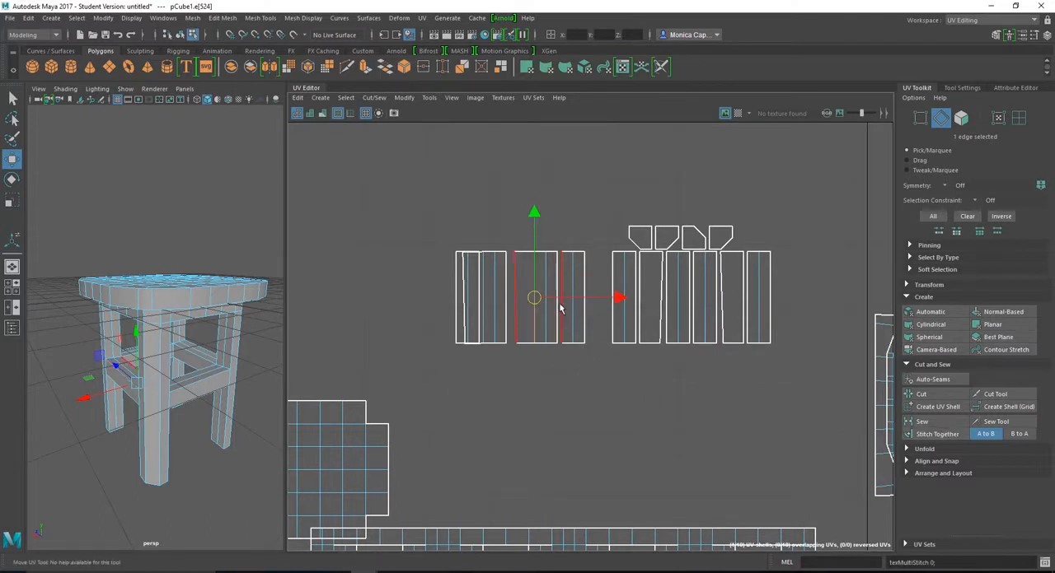
left_click(518, 313)
left_click(923, 436)
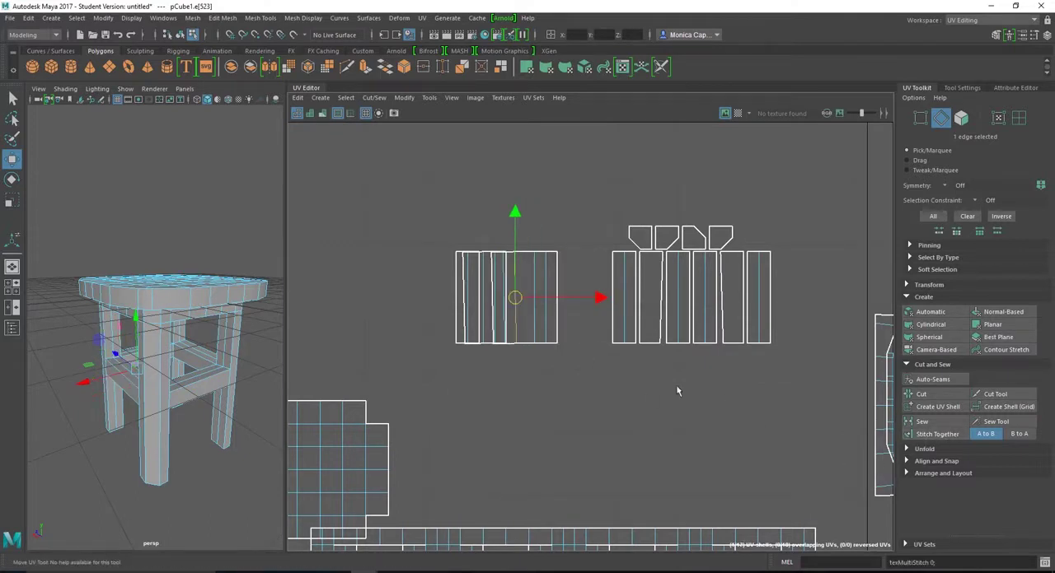
mouse_move(553, 257)
right_mouse_down("ctrl")
mouse_move(605, 254)
mouse_move(608, 271)
right_mouse_up("ctrl")
left_click(557, 253)
right_click(557, 256, "ctrl")
- Lift the wide strip shell above the row and select a corner UV of the left strip
left_click_drag(528, 301, 557, 238)
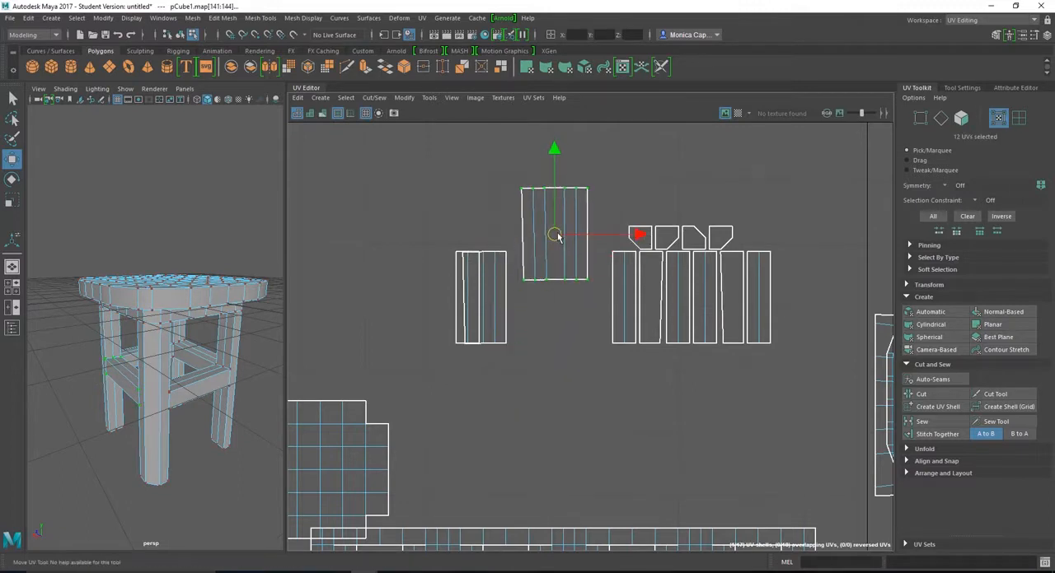
left_click(506, 252)
right_click_drag(505, 254, 493, 264, "ctrl")
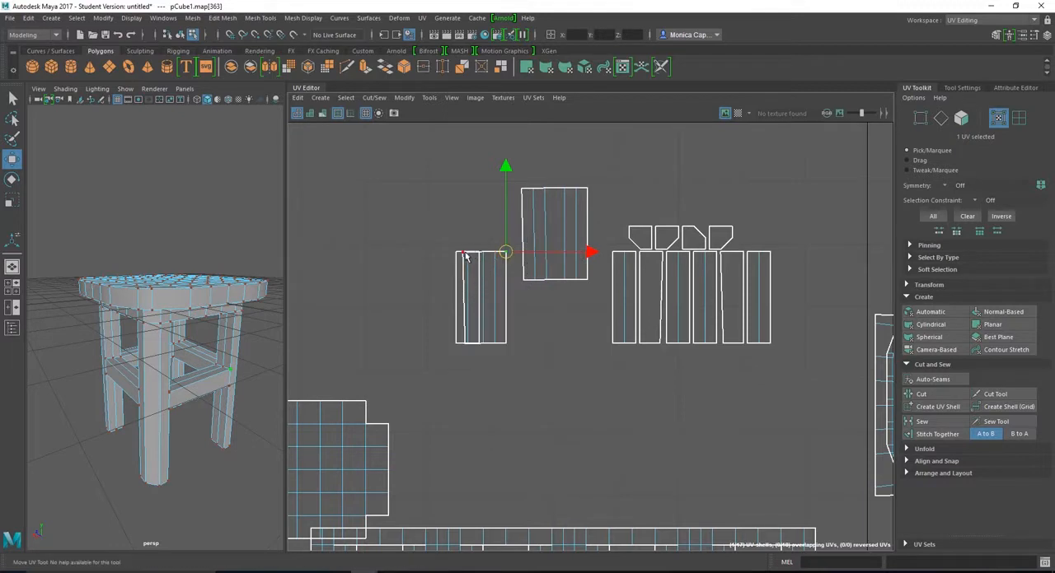
right_click_drag(462, 326, 464, 334)
left_click(457, 345)
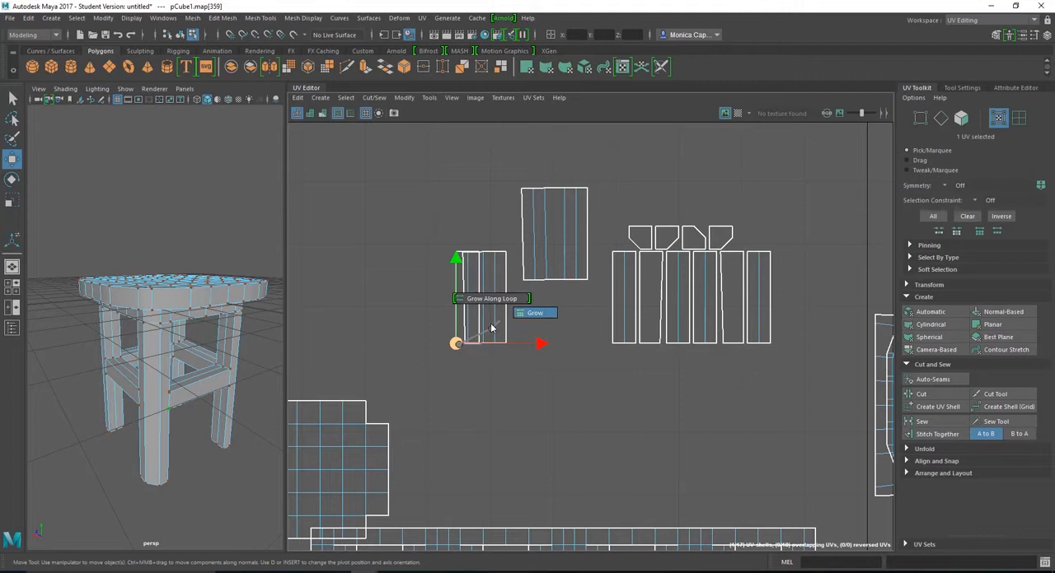
- Move the left strip shell left and stitch it to its neighbouring strip
right_click_drag(426, 360, 458, 346, "ctrl")
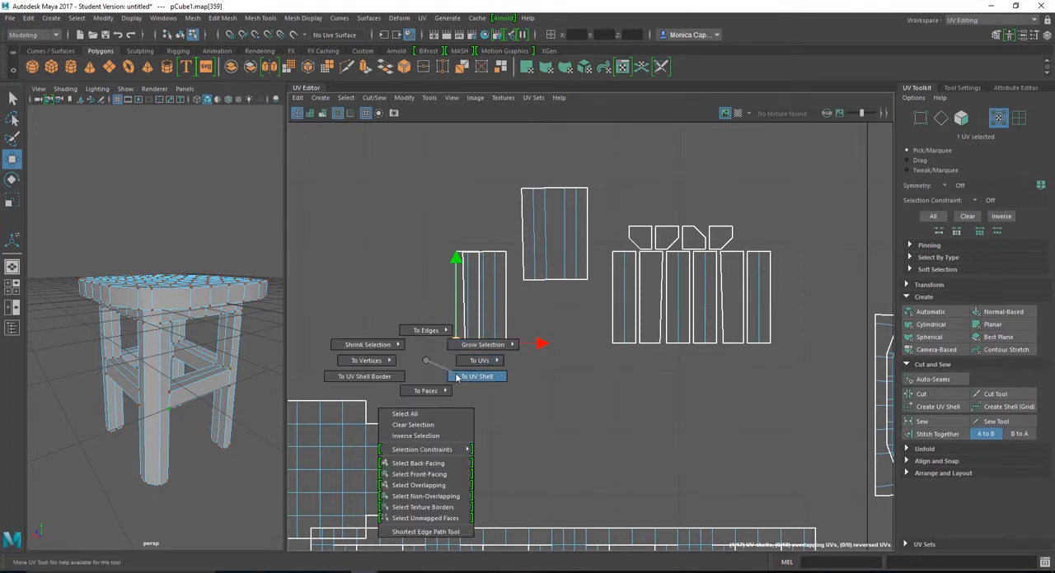
right_click_drag(424, 365, 461, 366, "ctrl")
left_click_drag(467, 298, 434, 298)
right_click_drag(460, 282, 416, 277)
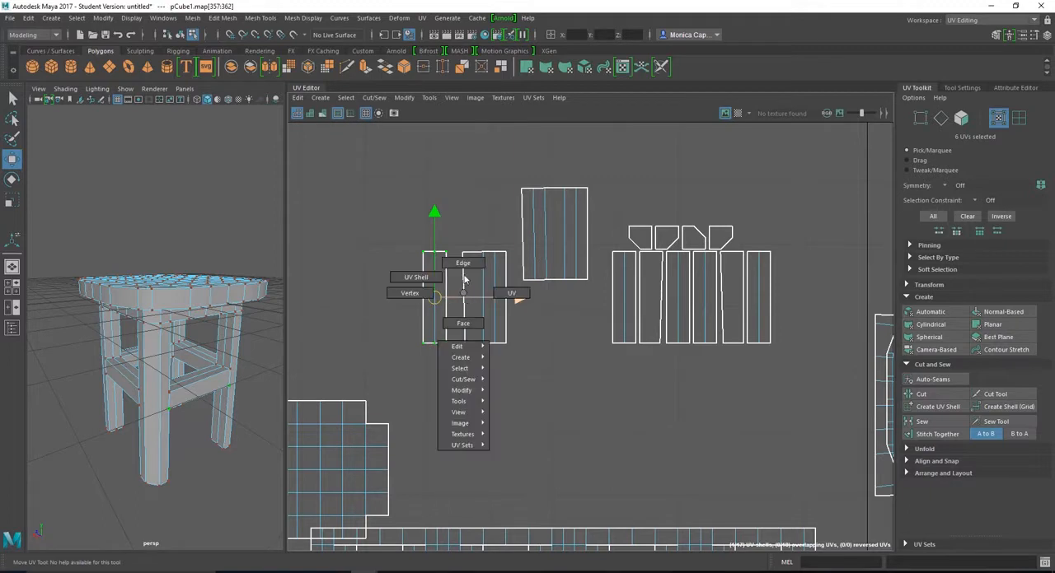
left_click(463, 295)
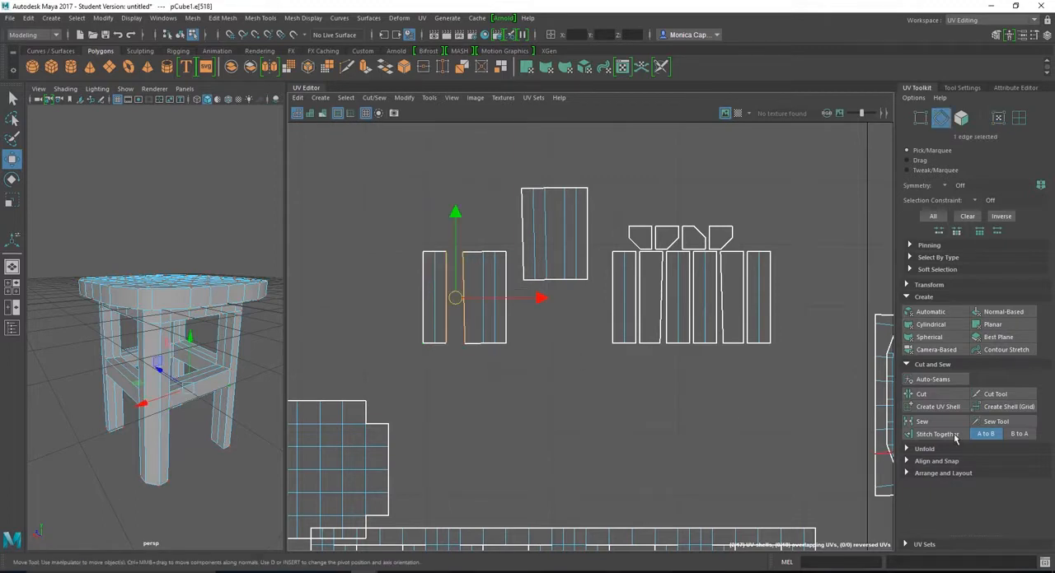
left_click(937, 434)
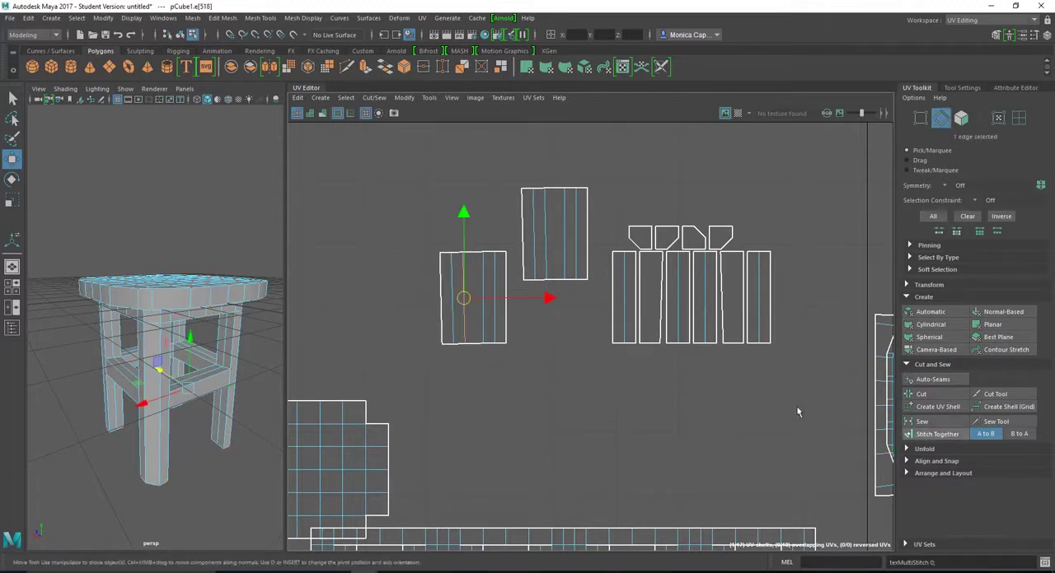
- Stitch the three right-hand strips together along their shared border edges into one wide shell
left_click(666, 317)
left_click(937, 435)
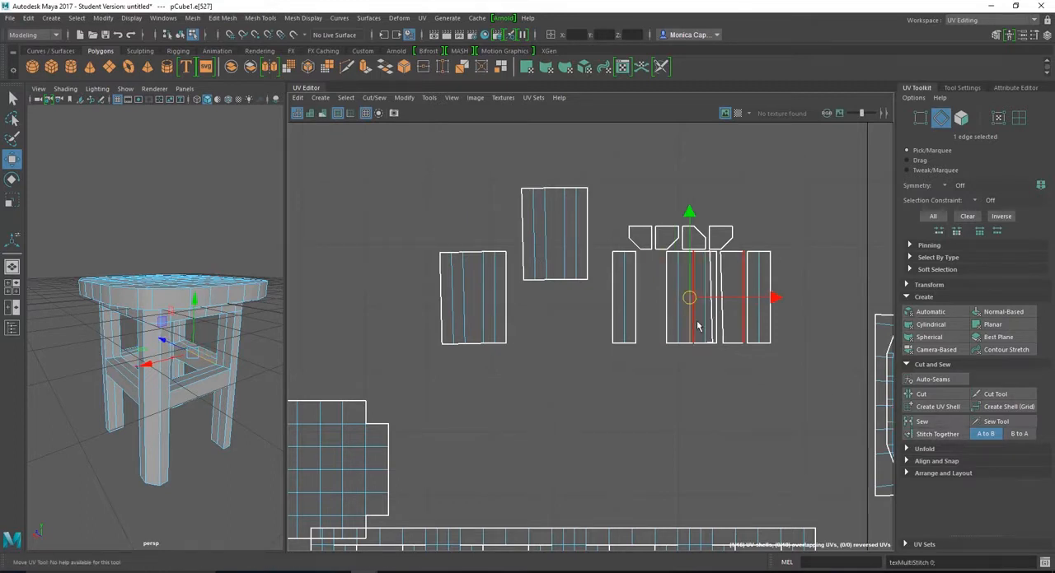
left_click(697, 327)
left_click(936, 435)
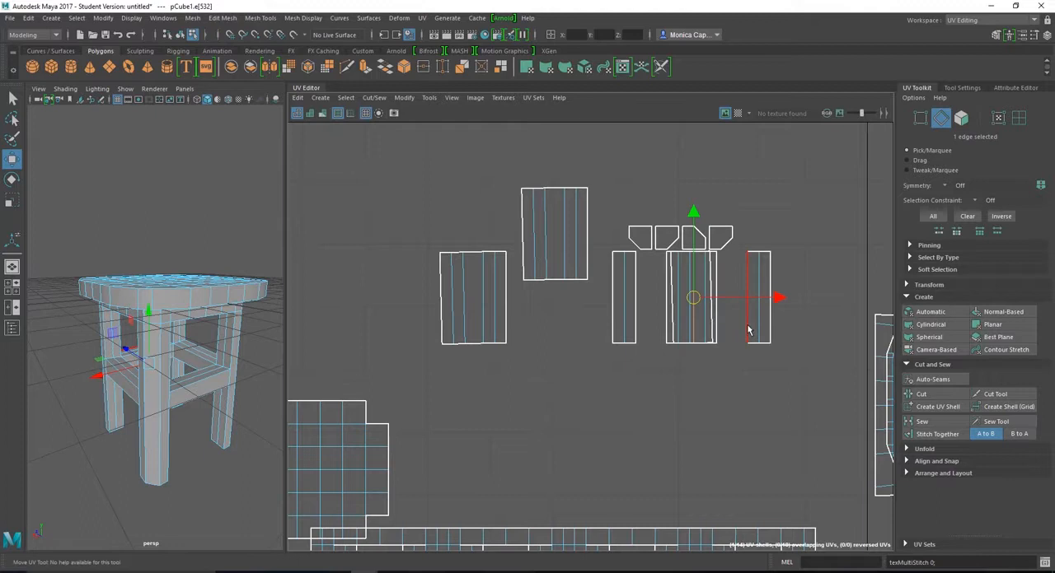
left_click(635, 324)
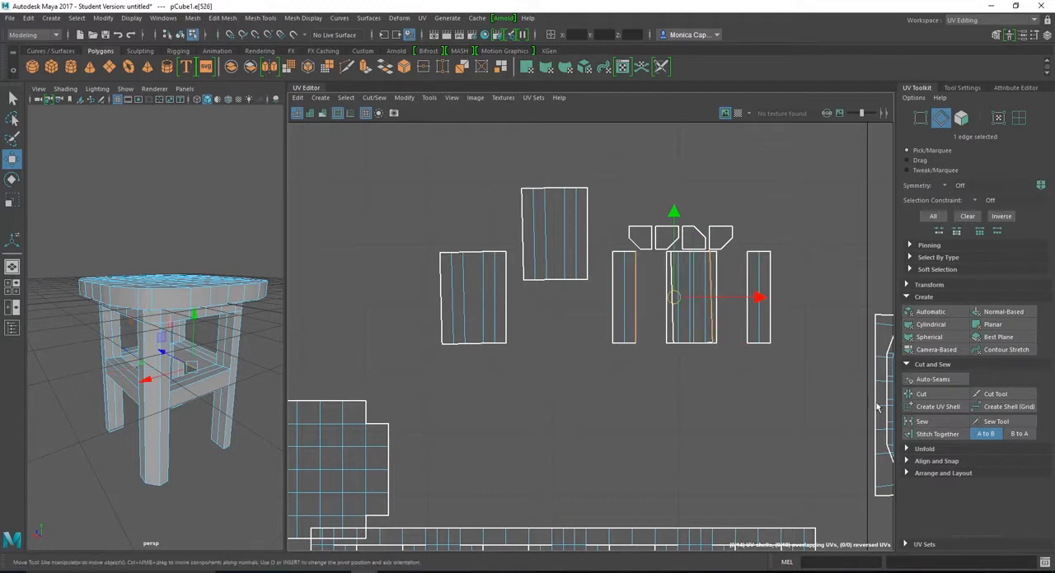
left_click(937, 434)
- Select the whole leg shell and move it down and to the left
mouse_move(725, 345)
right_mouse_down()
mouse_move(747, 342)
mouse_move(723, 332)
right_mouse_up()
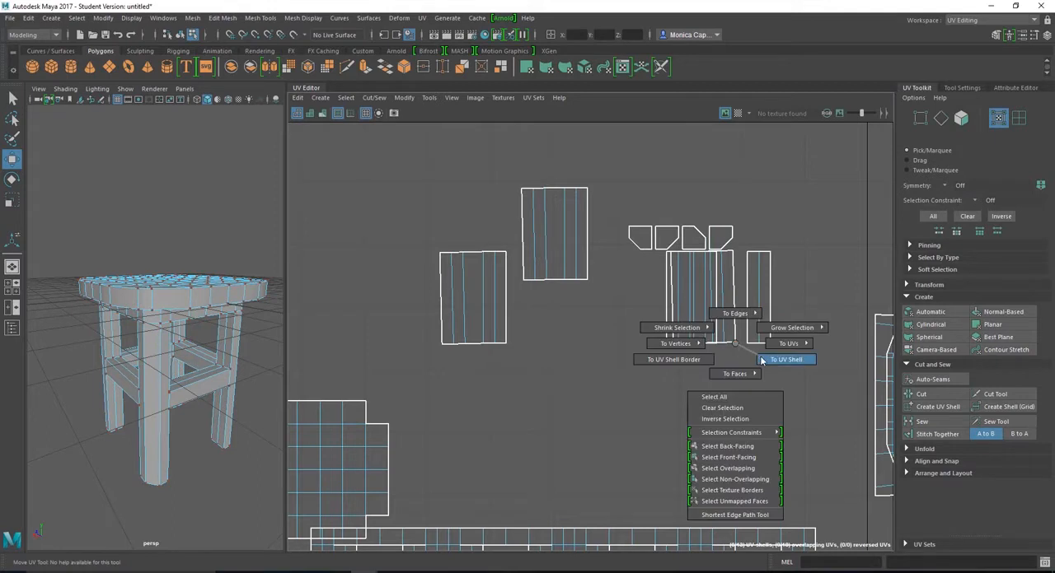
left_click_drag(743, 367, 736, 346)
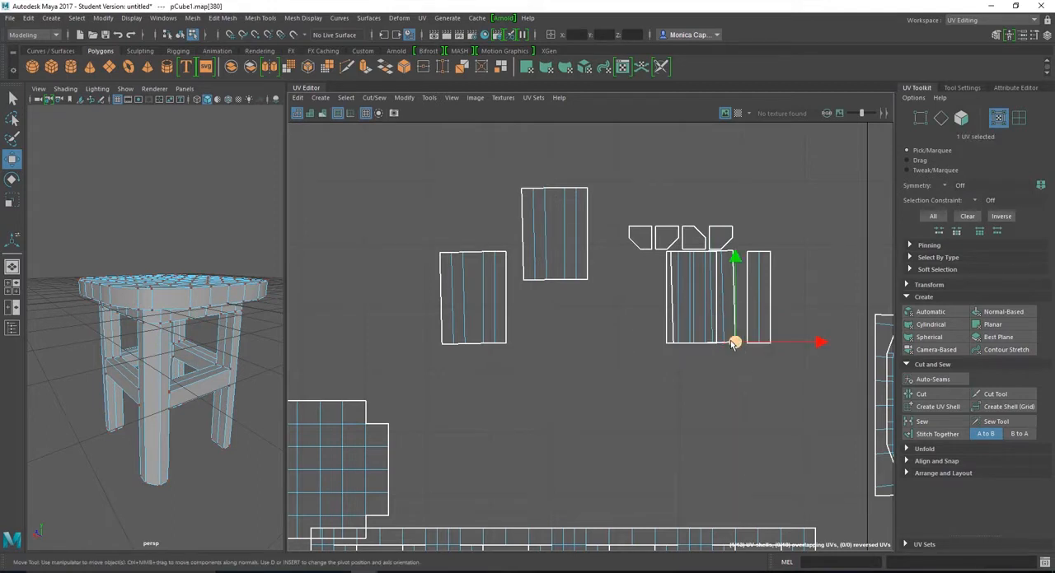
right_click_drag(736, 344, 774, 352)
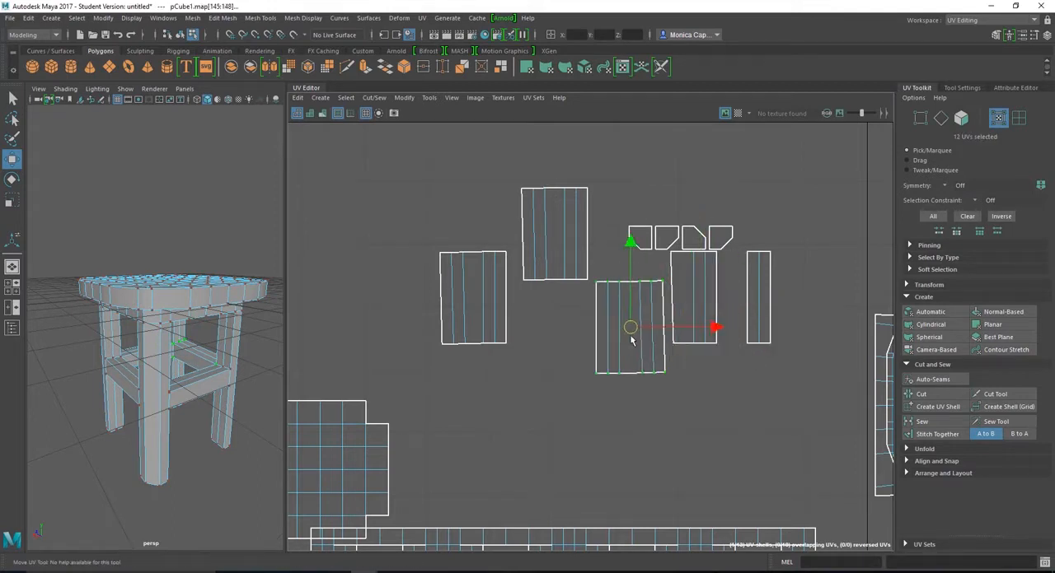
left_click_drag(711, 319, 617, 371)
- Stitch the narrow strip onto the neighbouring leg shell along their seam edge
right_click_drag(721, 316, 718, 288)
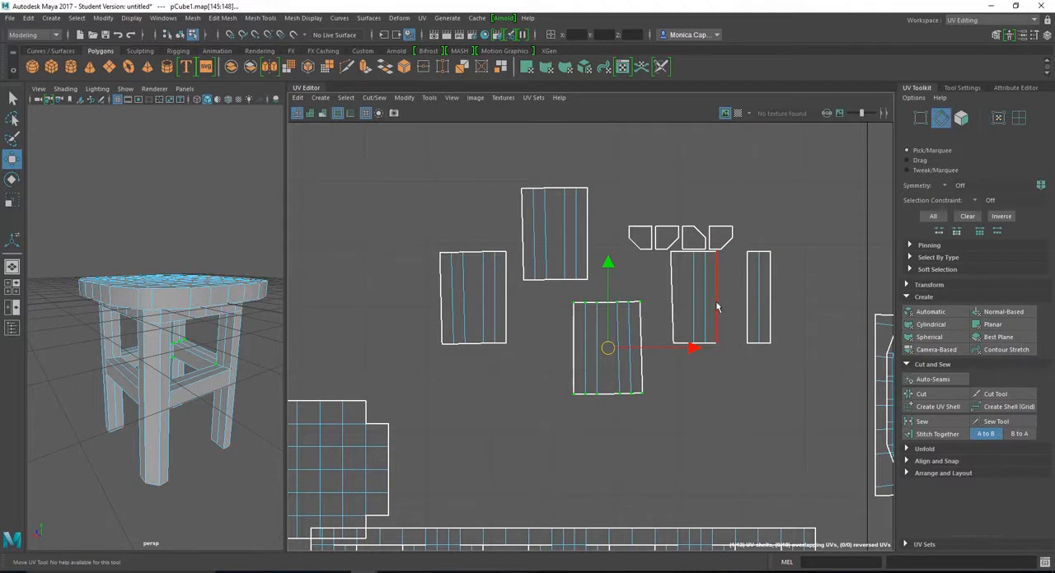
left_click(715, 309)
left_click(936, 434)
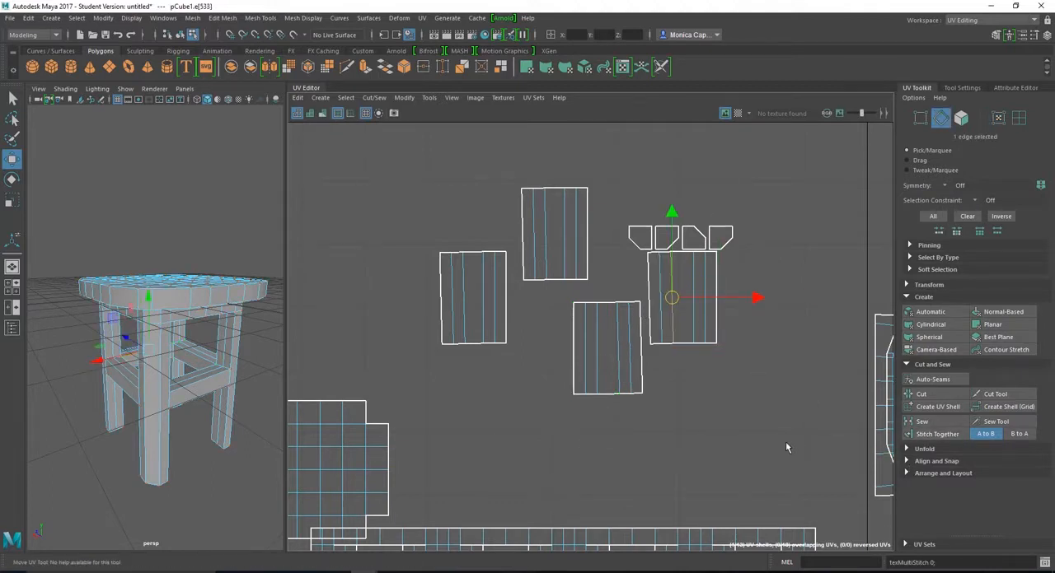
middle_click_drag(716, 389, 690, 354, "alt")
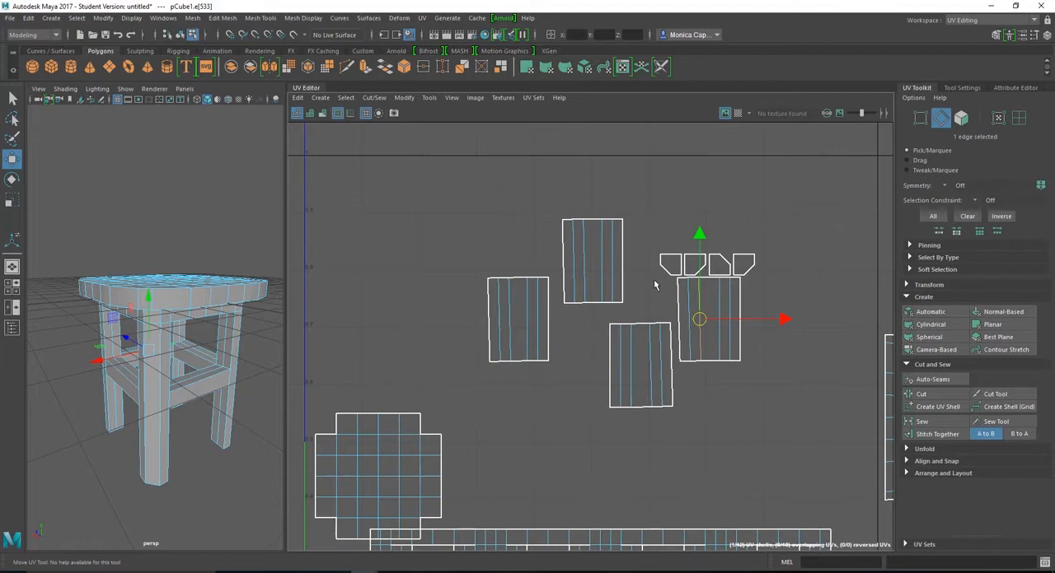
scroll(574, 458, "down", 3)
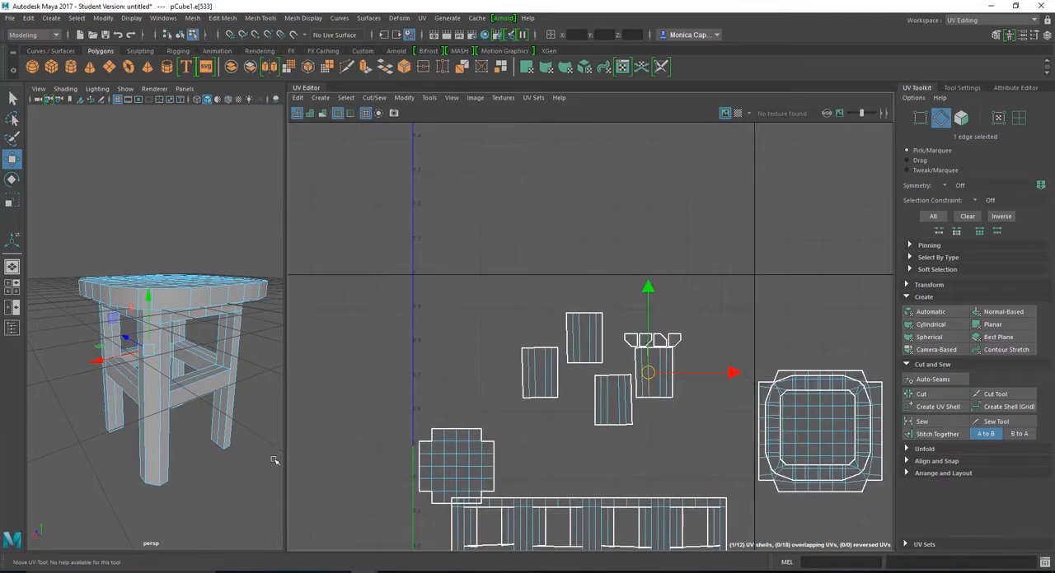
- Select the whole cross-shaped top shell and move it inside the tabletop ring shell
left_click_drag(274, 460, 228, 401, "alt")
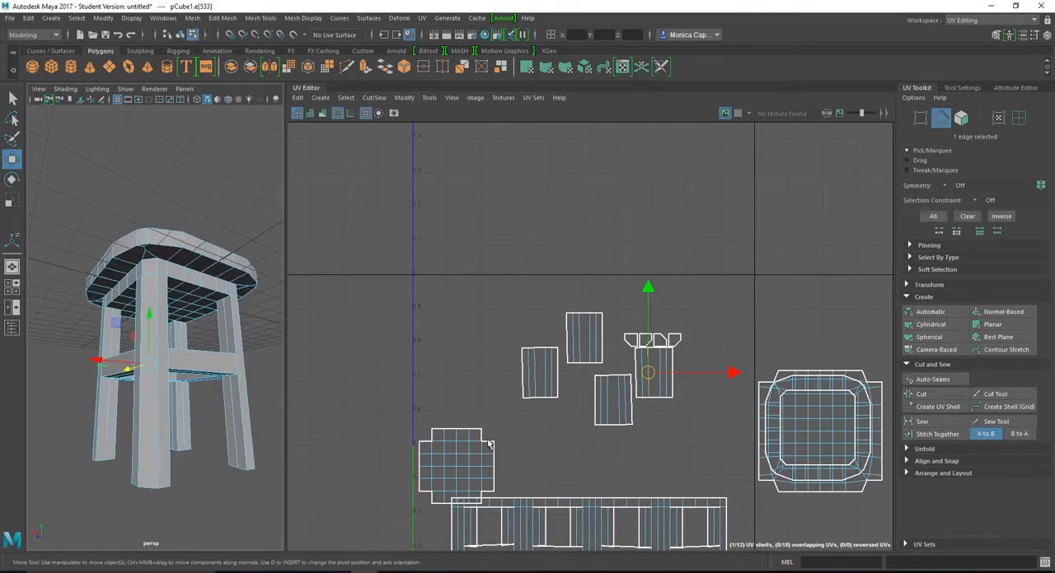
middle_click_drag(478, 487, 519, 443, "alt")
right_click_drag(494, 419, 492, 372)
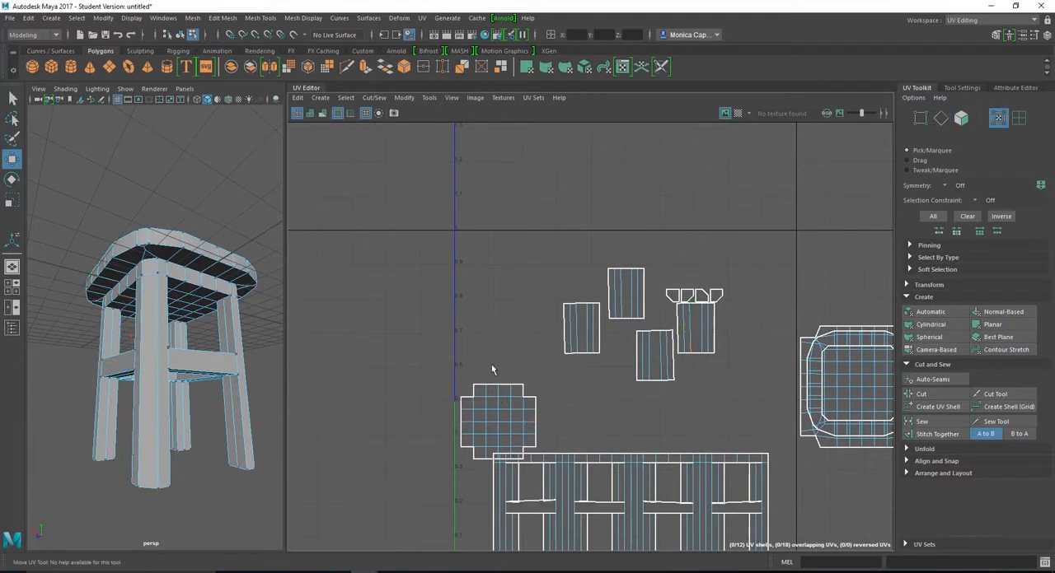
left_click_drag(491, 371, 516, 399)
right_click_drag(516, 399, 512, 400)
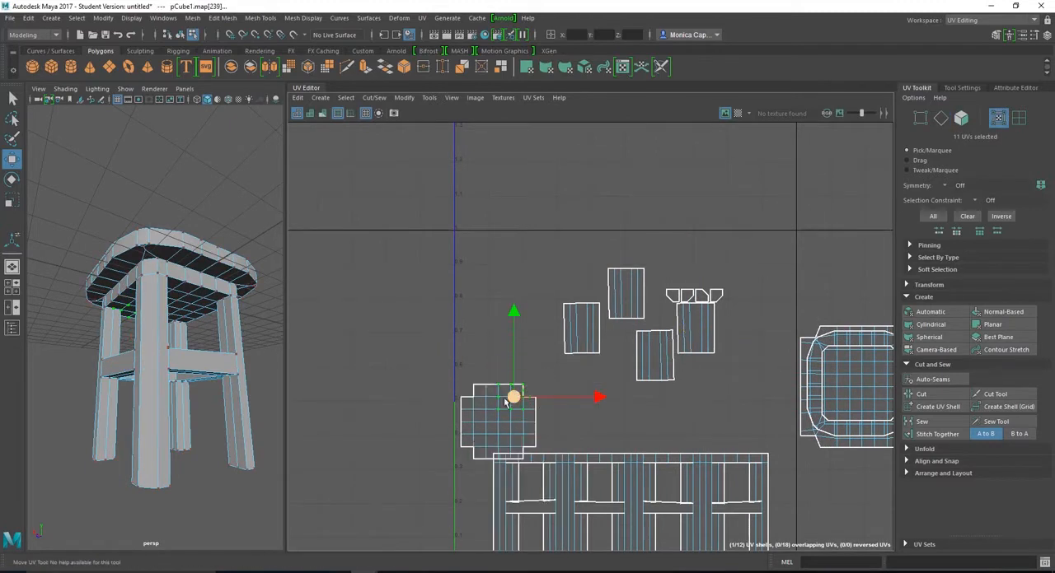
right_click(508, 402)
left_click(556, 414)
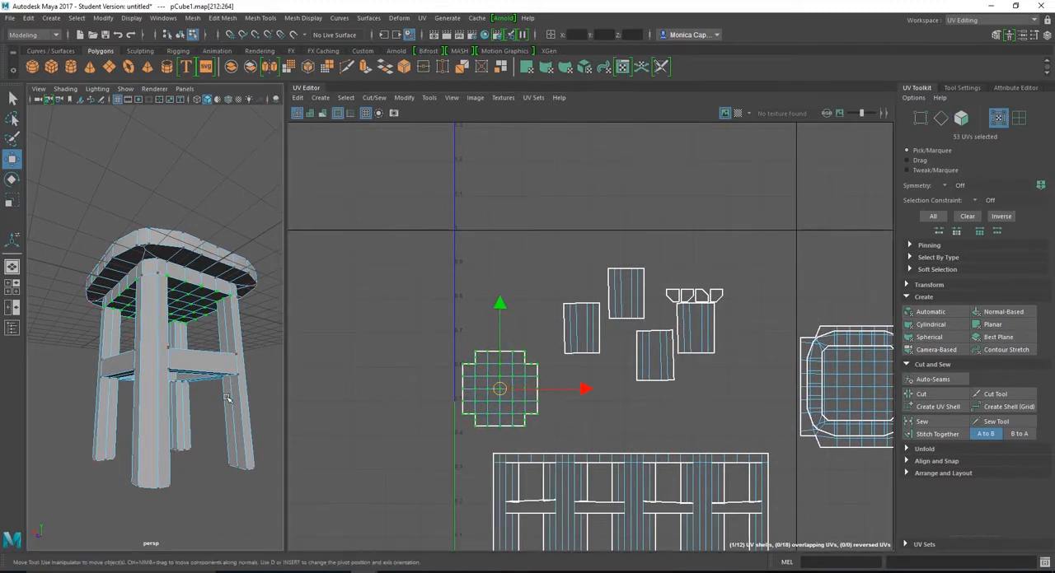
mouse_move(198, 388)
left_mouse_down("alt")
mouse_move(206, 416)
mouse_move(216, 412)
left_mouse_up("alt")
scroll(494, 412, "down", 3)
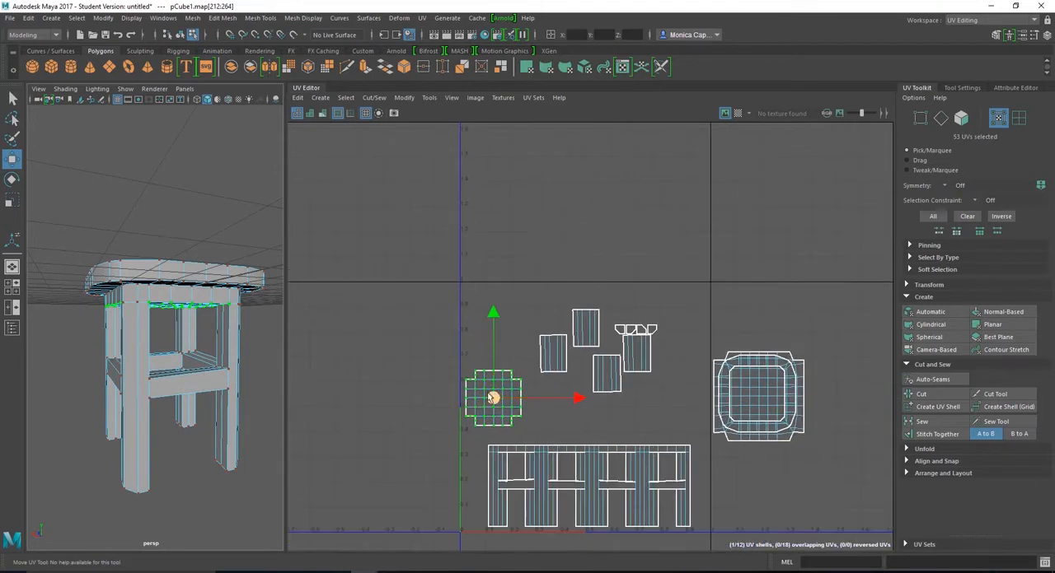
left_click_drag(493, 398, 756, 397)
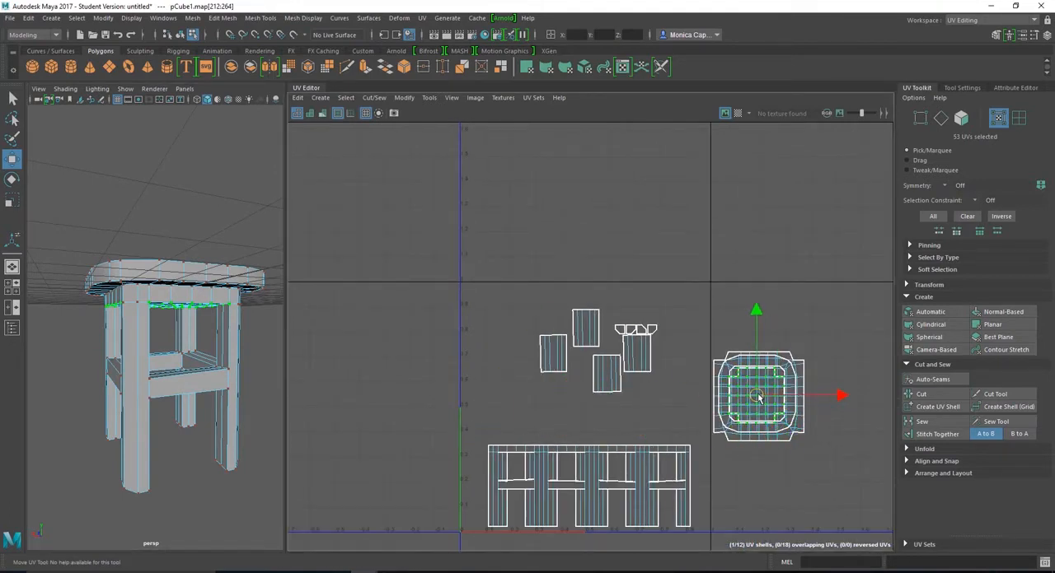
- Select the whole tabletop ring shell and move it to the upper-left area
left_click_drag(706, 349, 737, 379)
left_click_drag(701, 326, 753, 390)
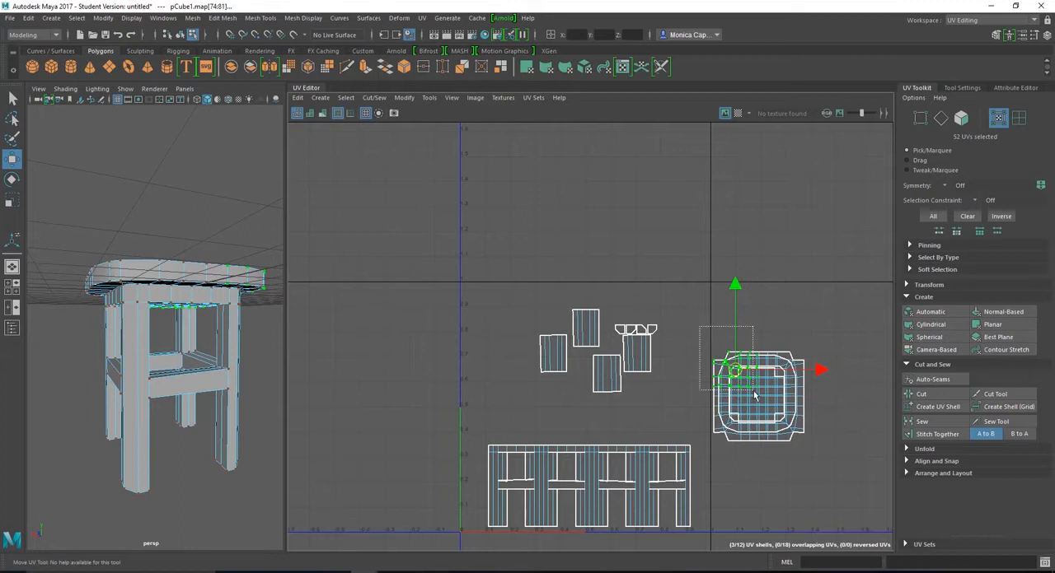
right_click_drag(730, 370, 765, 385, "ctrl")
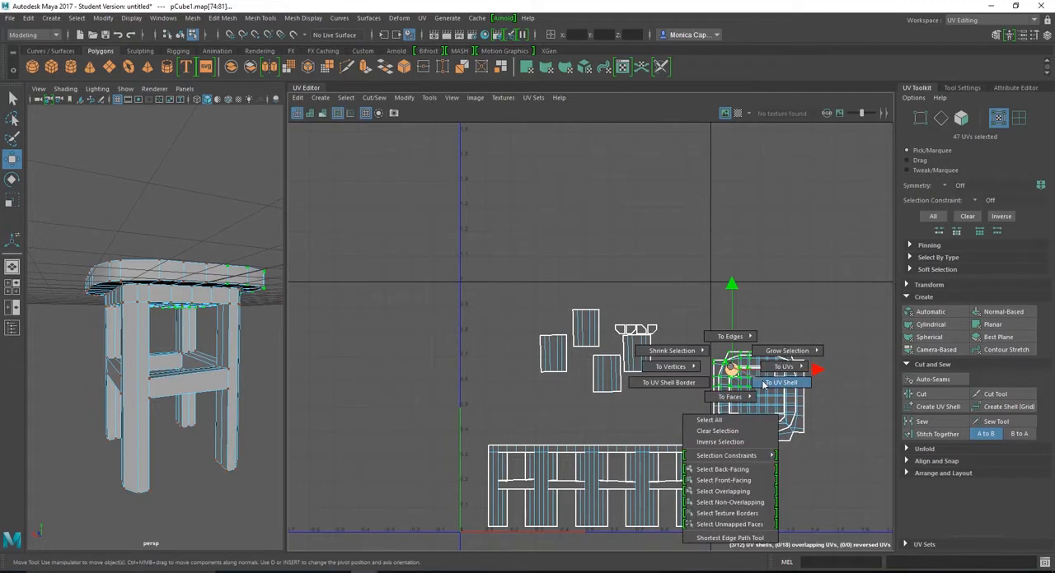
left_click_drag(732, 372, 515, 339)
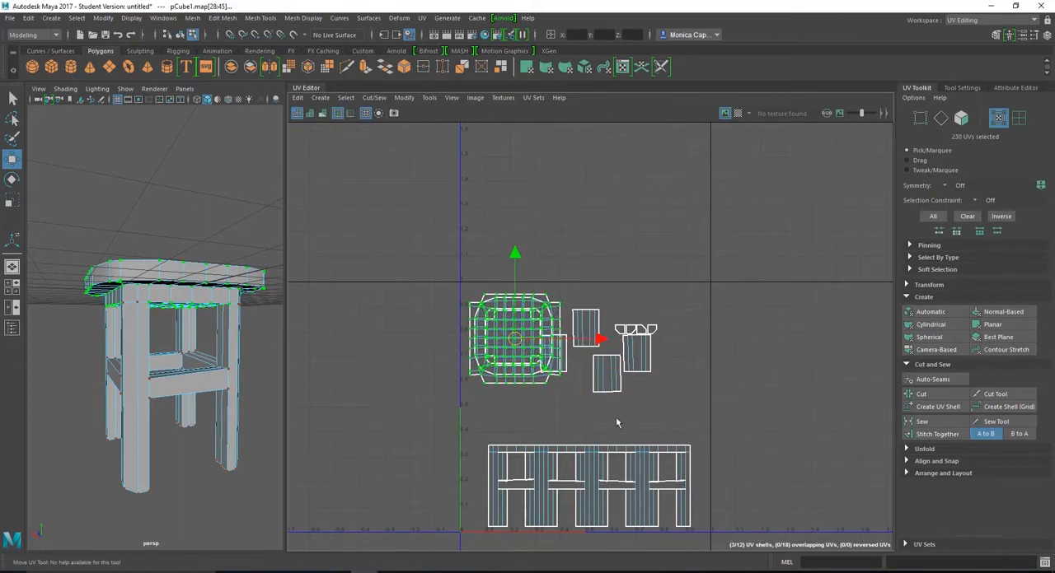
scroll(665, 411, "up", 2)
- Select the long bottom leg-and-rail shell and scale it up larger
left_click_drag(606, 435, 672, 471)
mouse_move(641, 424)
right_mouse_down()
mouse_move(666, 443)
mouse_move(659, 478)
right_mouse_up()
scroll(664, 443, "down", 1)
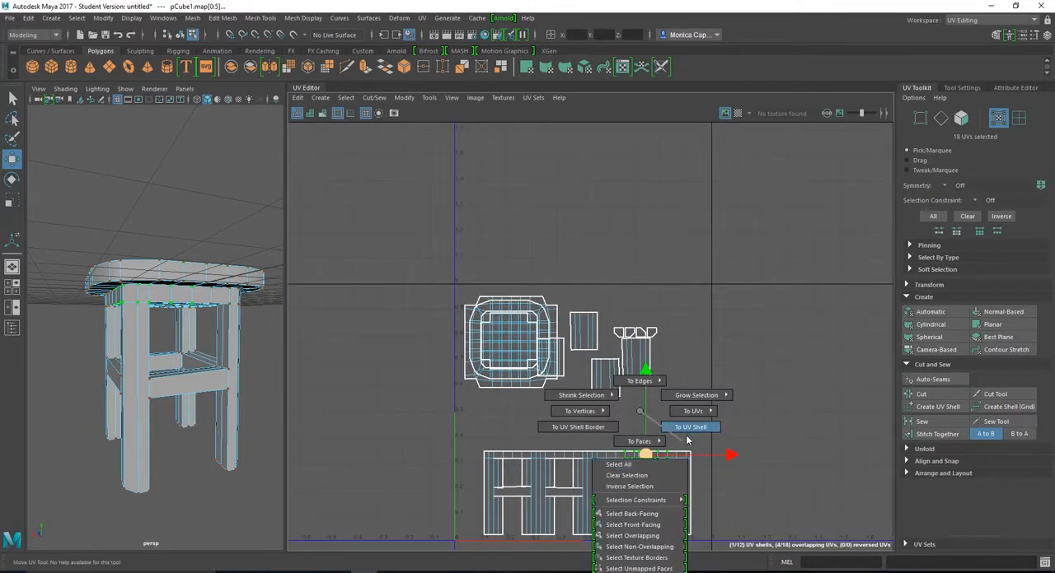
key("r")
mouse_move(586, 494)
left_mouse_down()
mouse_move(599, 503)
mouse_move(580, 492)
left_mouse_up()
key("w")
- Move the first two rail shells to the right and up beside the tabletop
left_click_drag(614, 301, 597, 332)
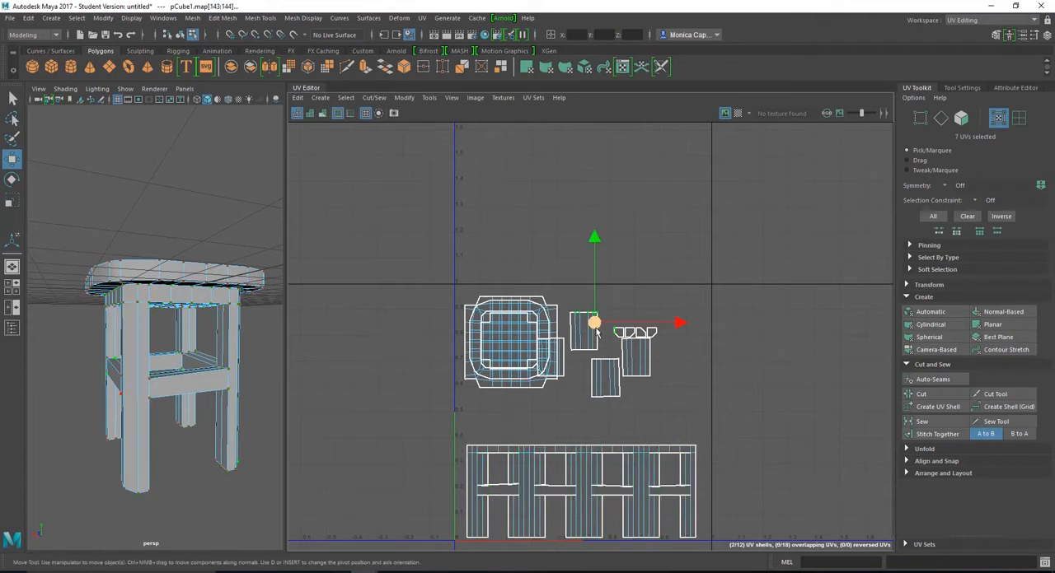
right_click_drag(597, 327, 600, 337, "ctrl")
left_click_drag(600, 336, 696, 330)
scroll(659, 396, "up", 2)
scroll(659, 395, "up", 2)
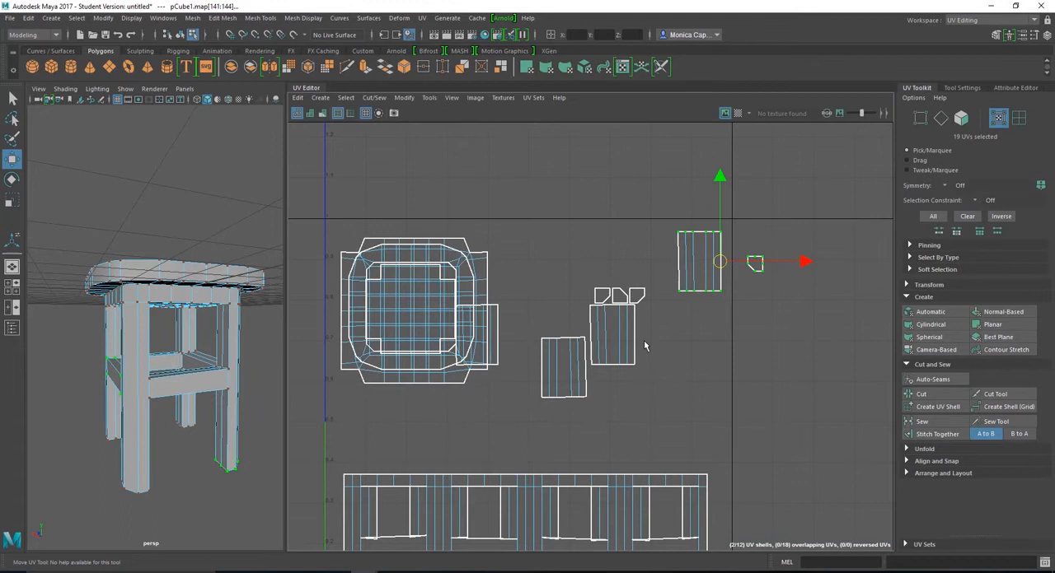
left_click(497, 364)
right_click_drag(498, 365, 501, 374, "ctrl")
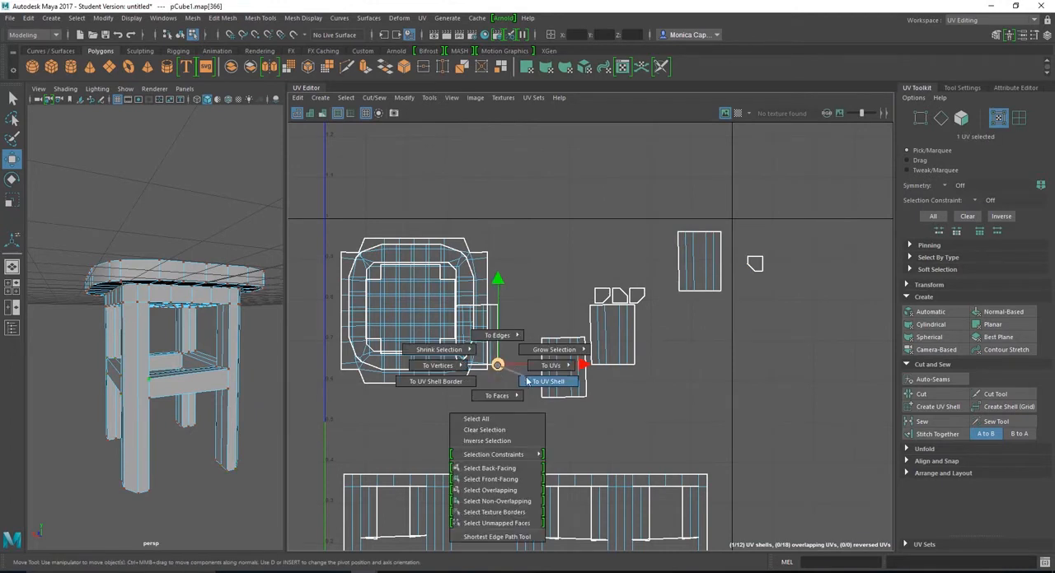
left_click_drag(475, 335, 646, 259)
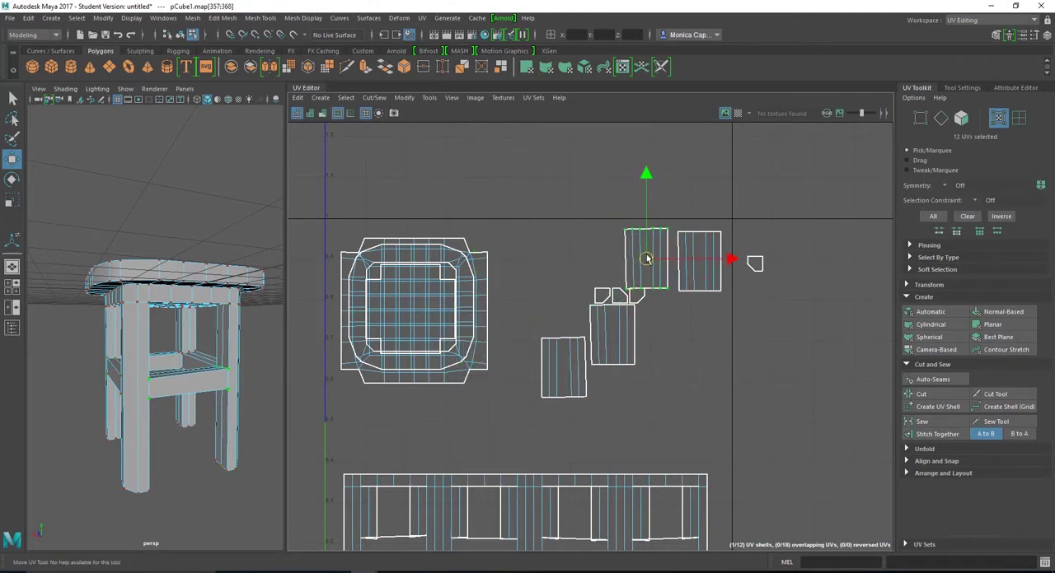
- Move the remaining rail shells up into the top row, lined up beside the others
left_click(626, 364)
right_click_drag(632, 371, 659, 382, "ctrl")
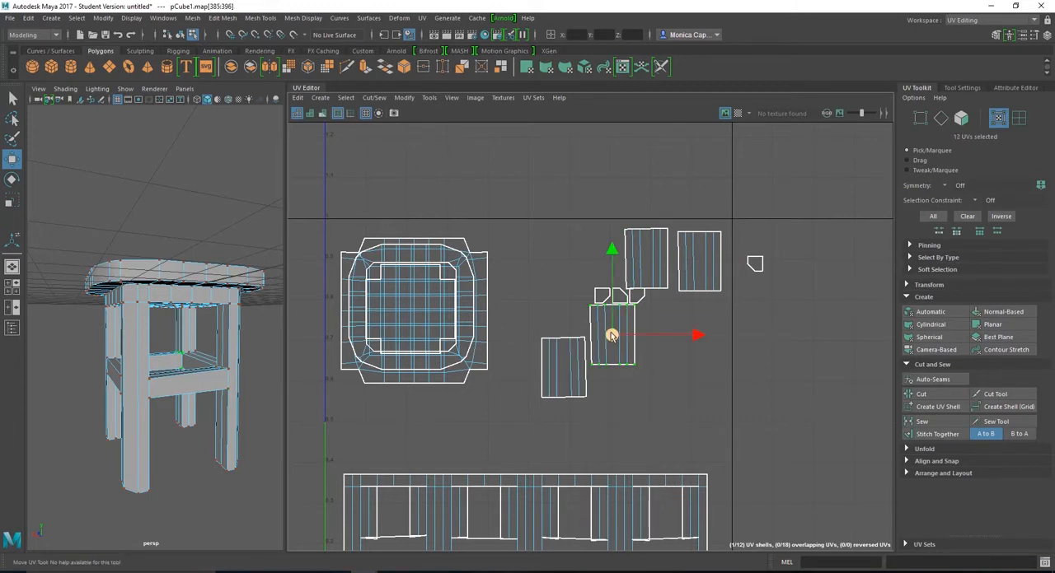
left_click_drag(614, 338, 575, 259)
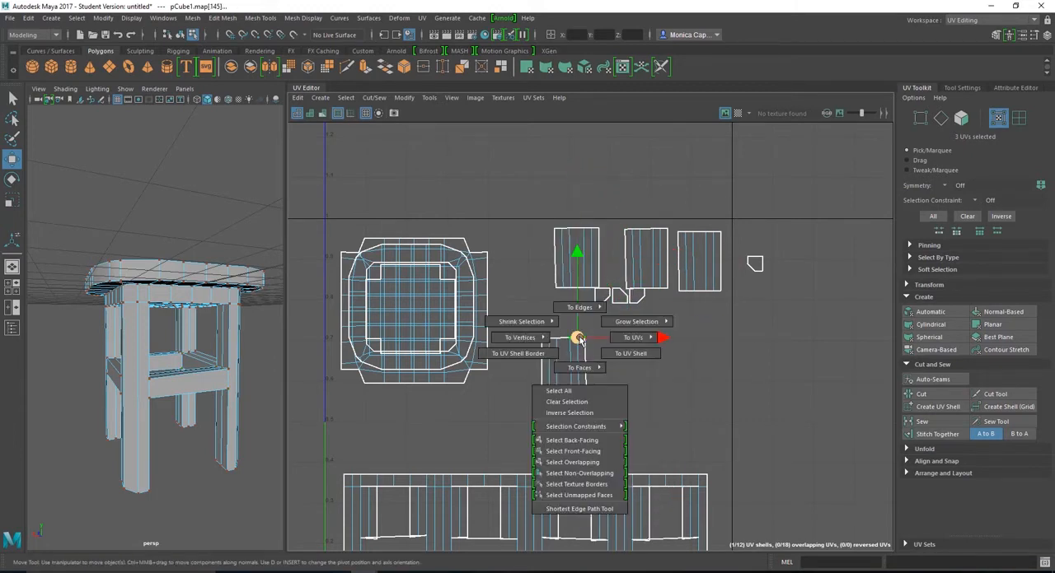
right_click_drag(577, 337, 635, 347)
left_click(565, 361)
left_click_drag(565, 361, 521, 259)
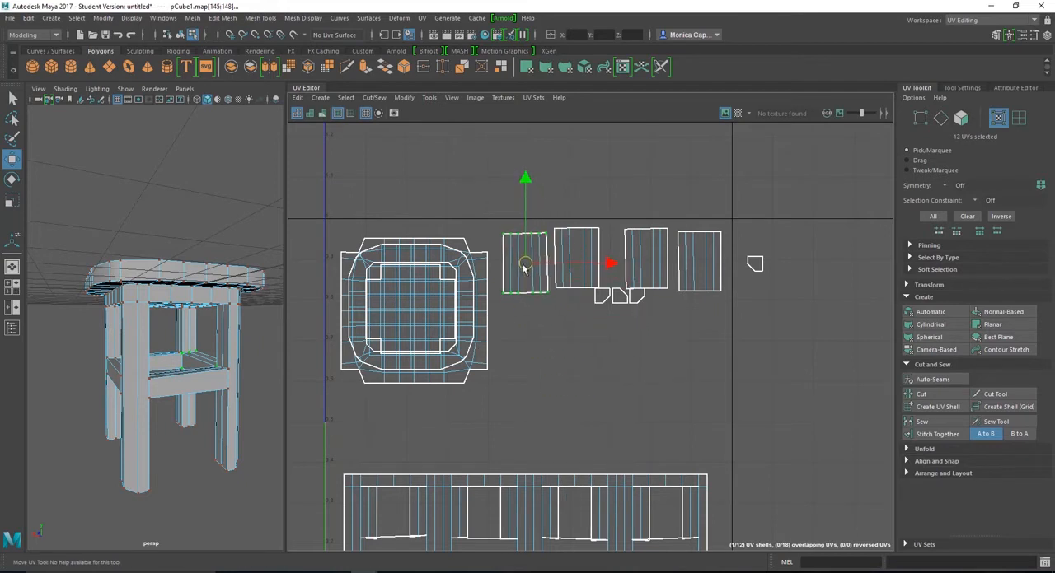
left_click(602, 303)
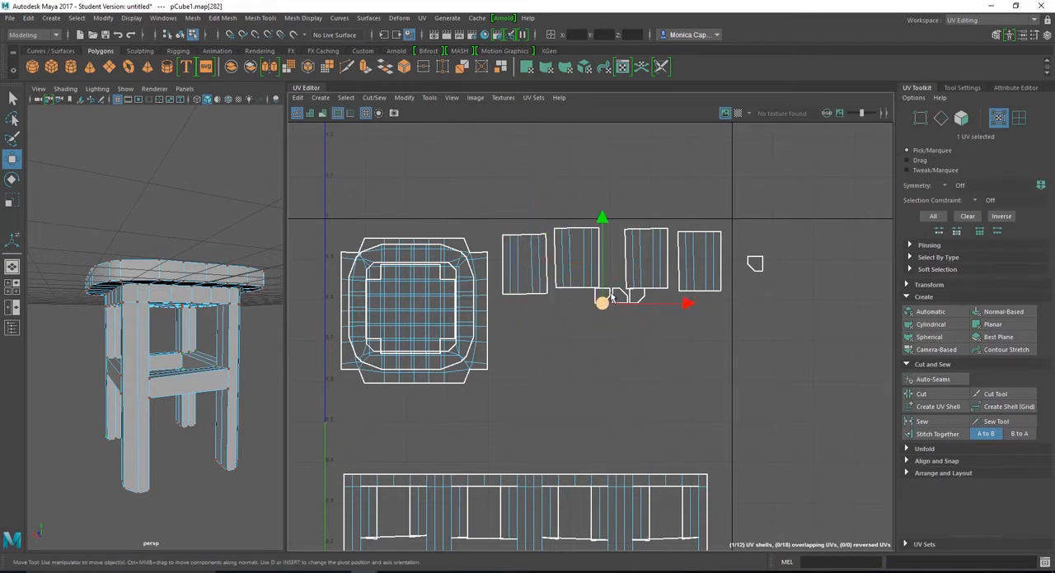
right_click_drag(601, 302, 601, 264)
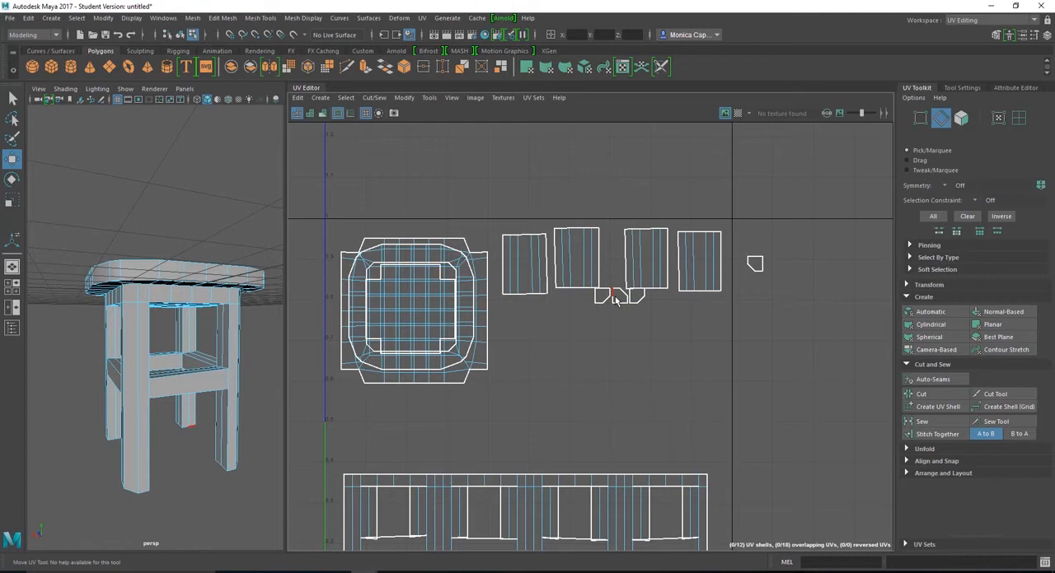
- Pick the corner piece's shared edge on the stool leg and stitch it onto the leg shell
left_click(401, 379)
left_click_drag(165, 346, 230, 329, "alt")
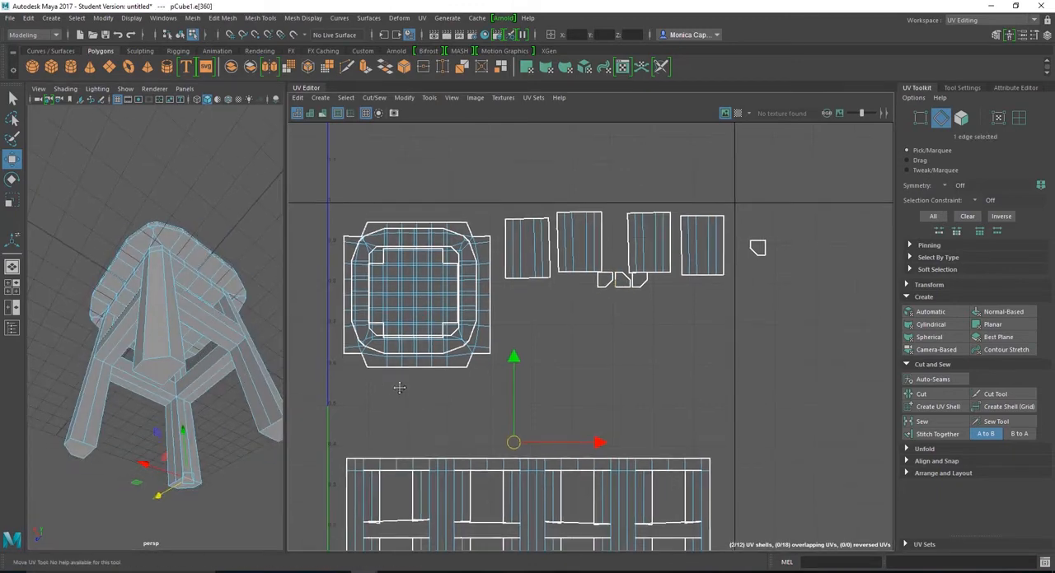
middle_click_drag(447, 526, 450, 502, "alt")
left_click_drag(214, 486, 161, 428, "alt")
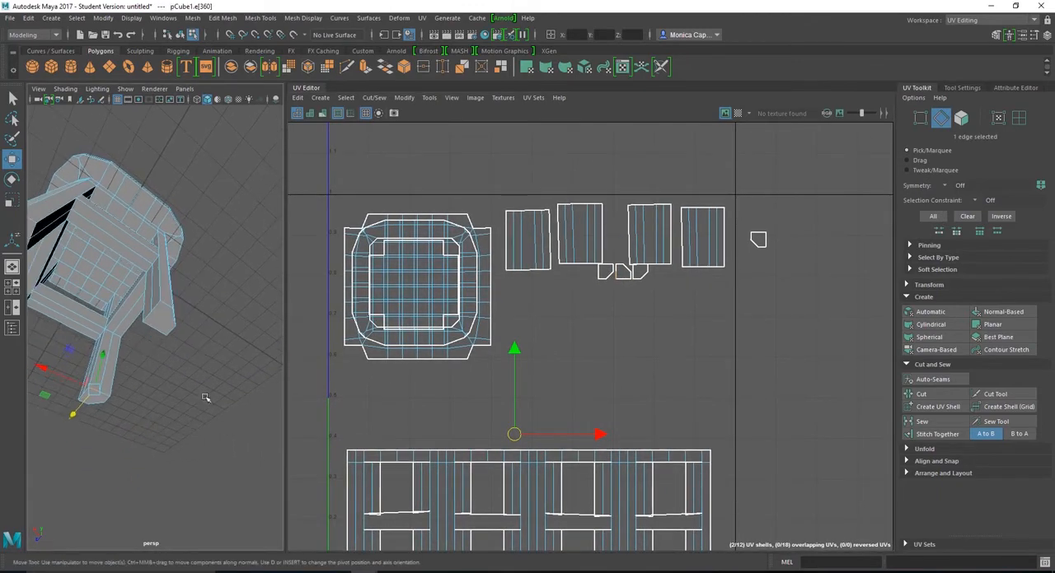
scroll(325, 344, "down", 3)
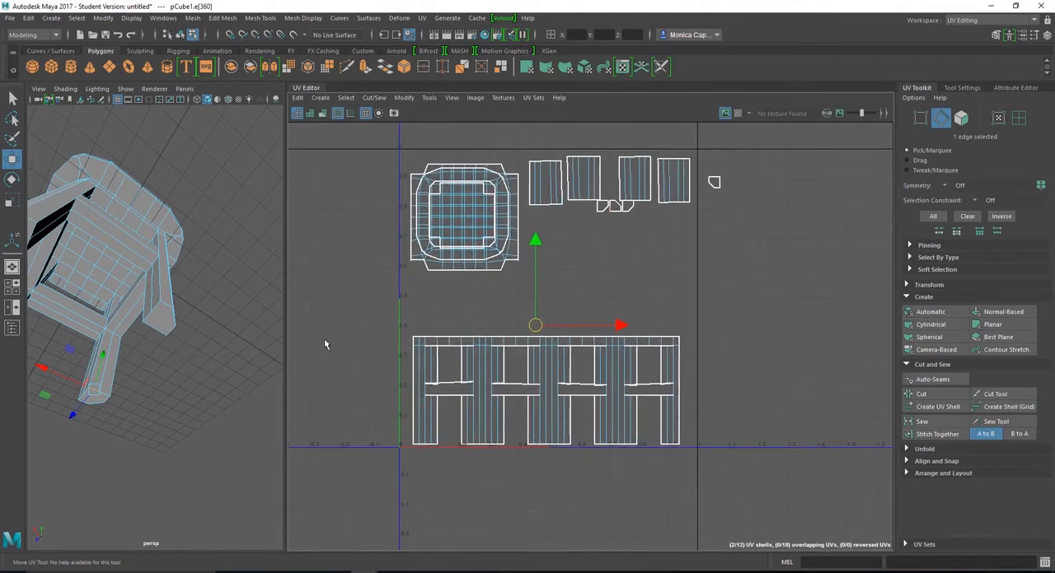
right_click_drag(163, 310, 162, 239)
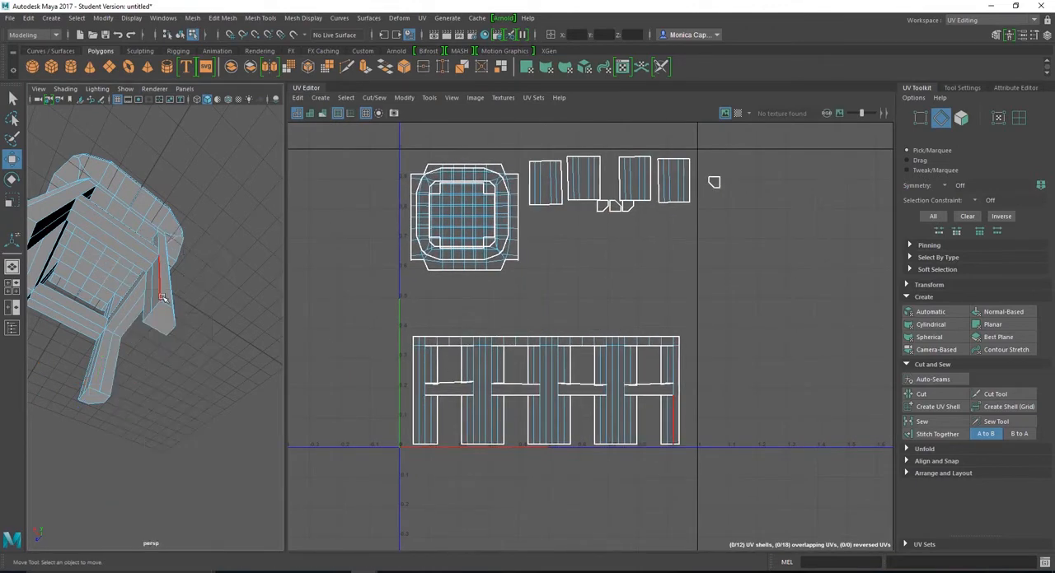
left_click(158, 306)
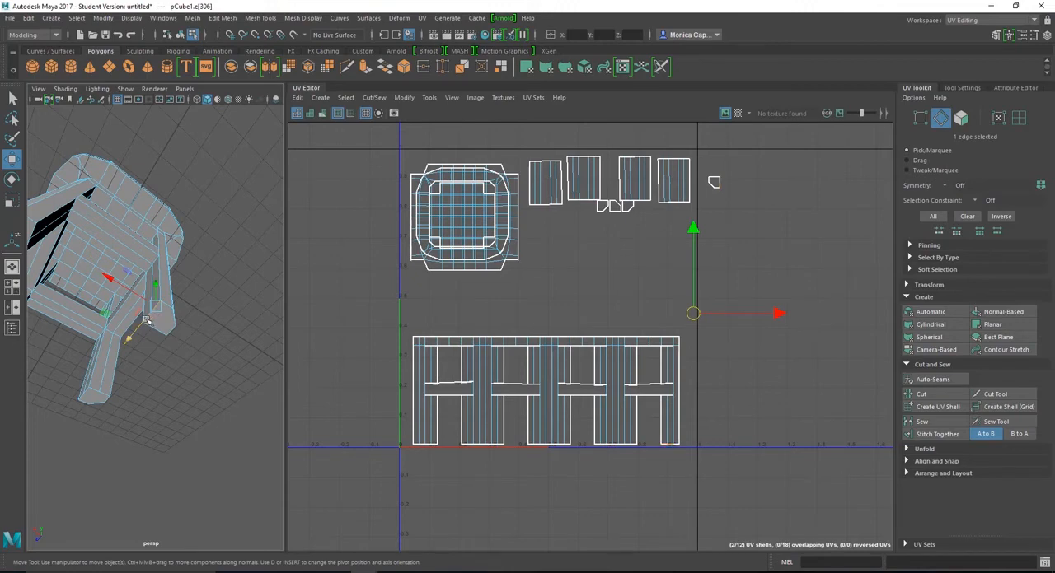
key("q")
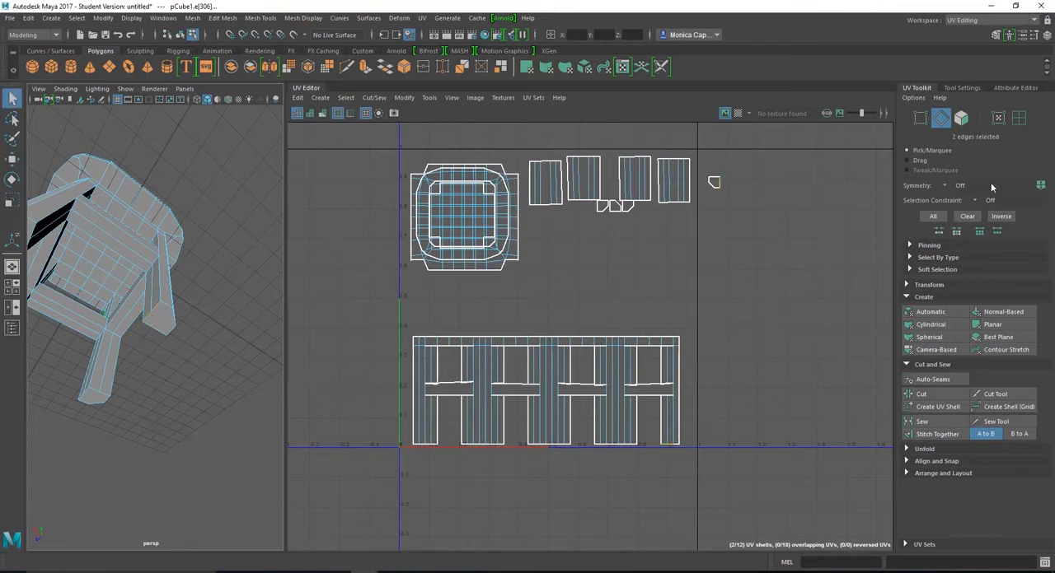
left_click(935, 434)
- Stitch the remaining small leg-end shells onto the leg-and-rail shell one by one
left_click(601, 445)
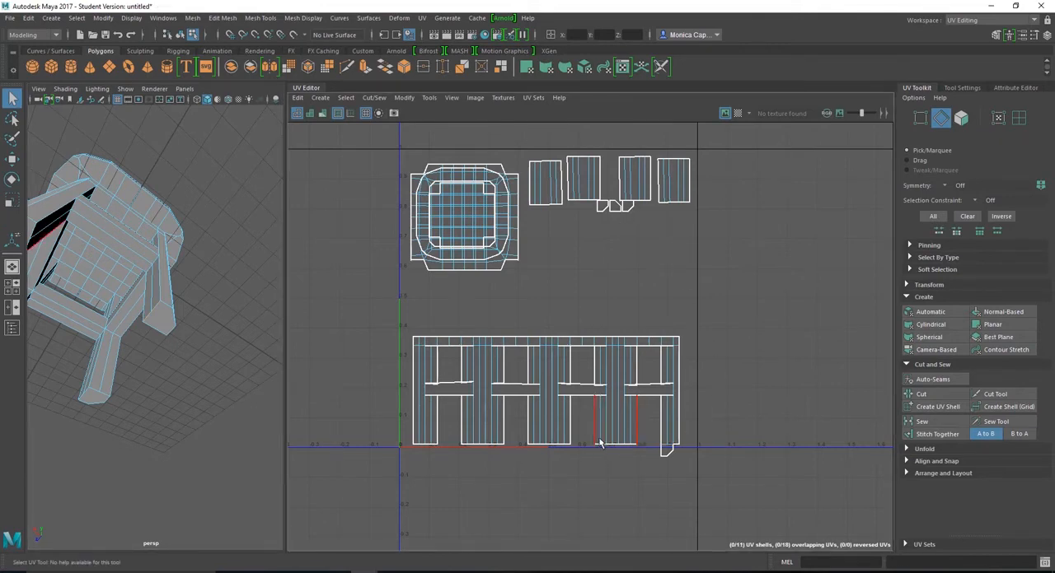
double_click(639, 450)
scroll(637, 447, "up", 1)
left_click(626, 181)
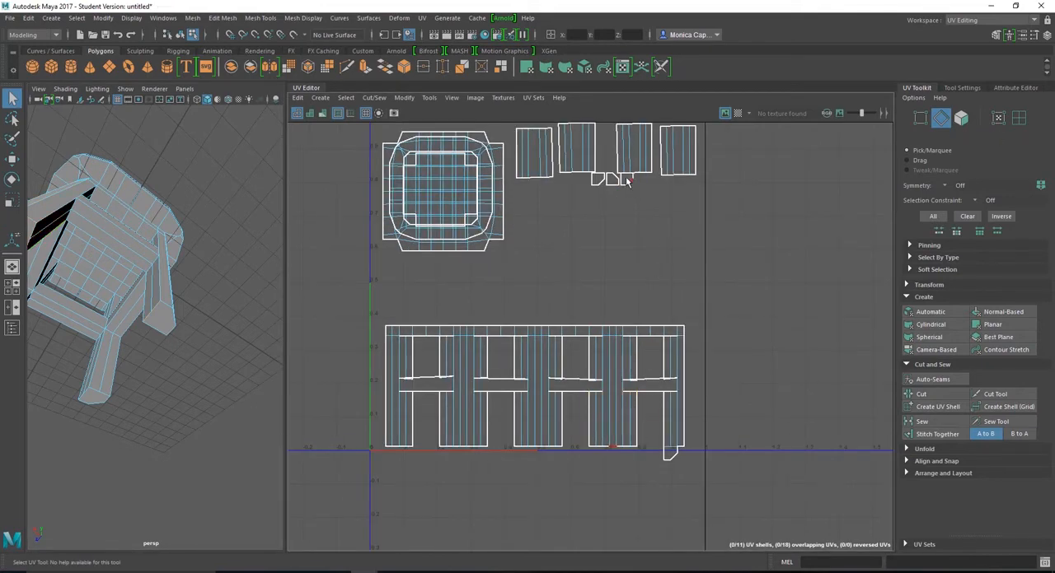
scroll(651, 223, "up", 3)
scroll(667, 262, "down", 2)
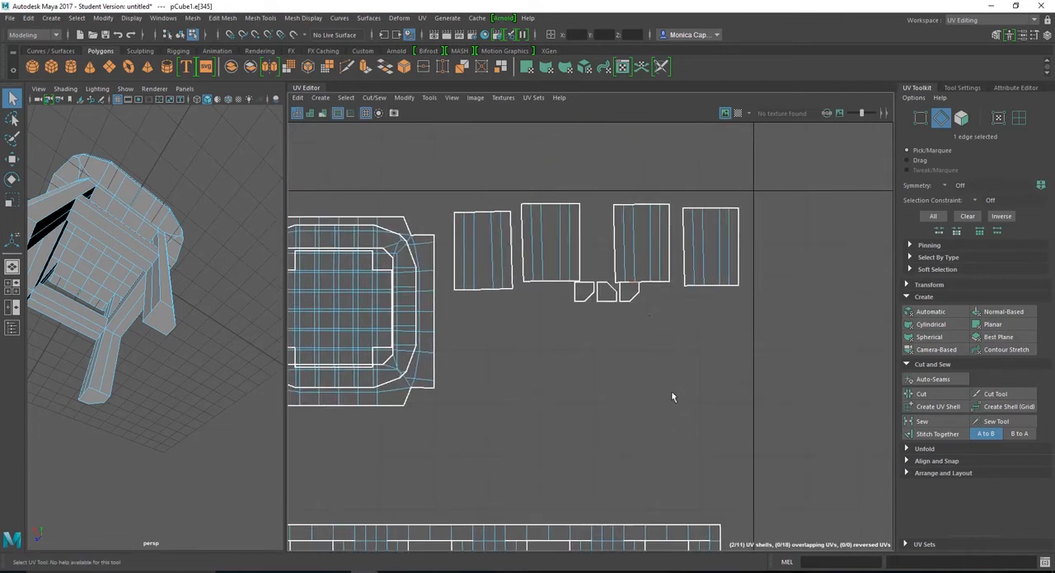
left_click(623, 295)
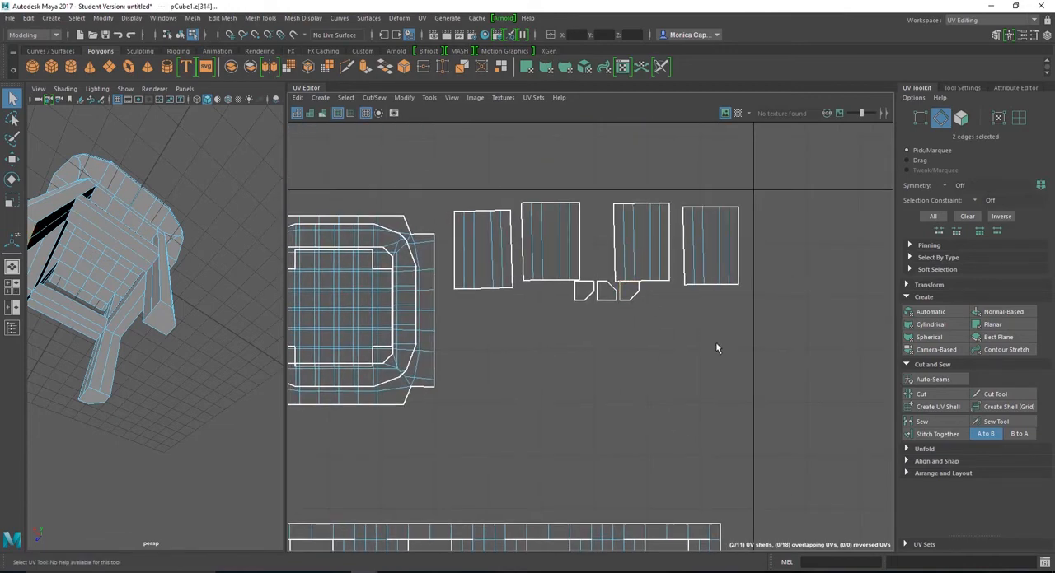
scroll(758, 379, "down", 2)
scroll(731, 435, "down", 2)
scroll(675, 331, "up", 1)
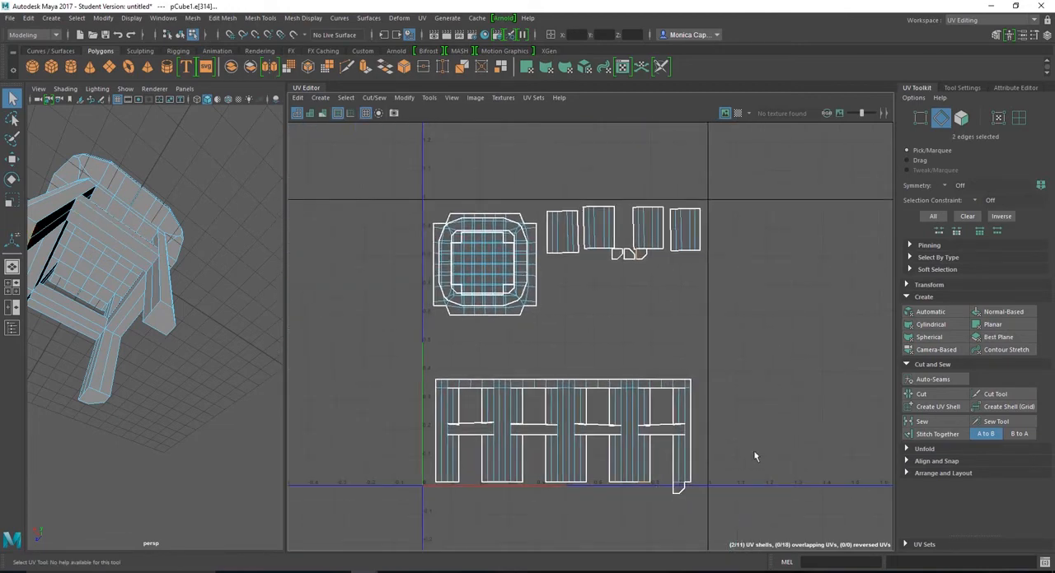
left_click(937, 434)
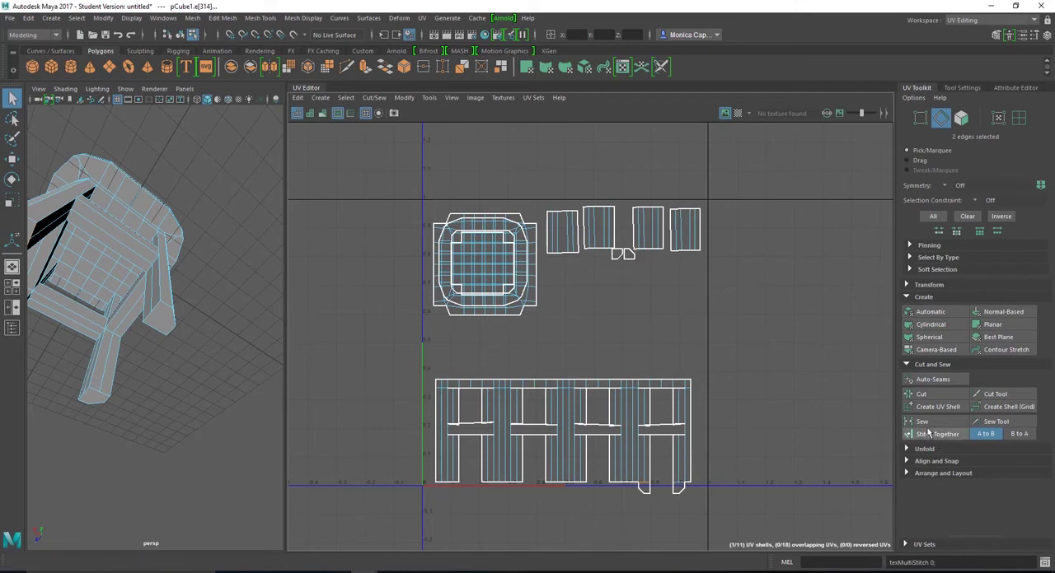
left_click(627, 264)
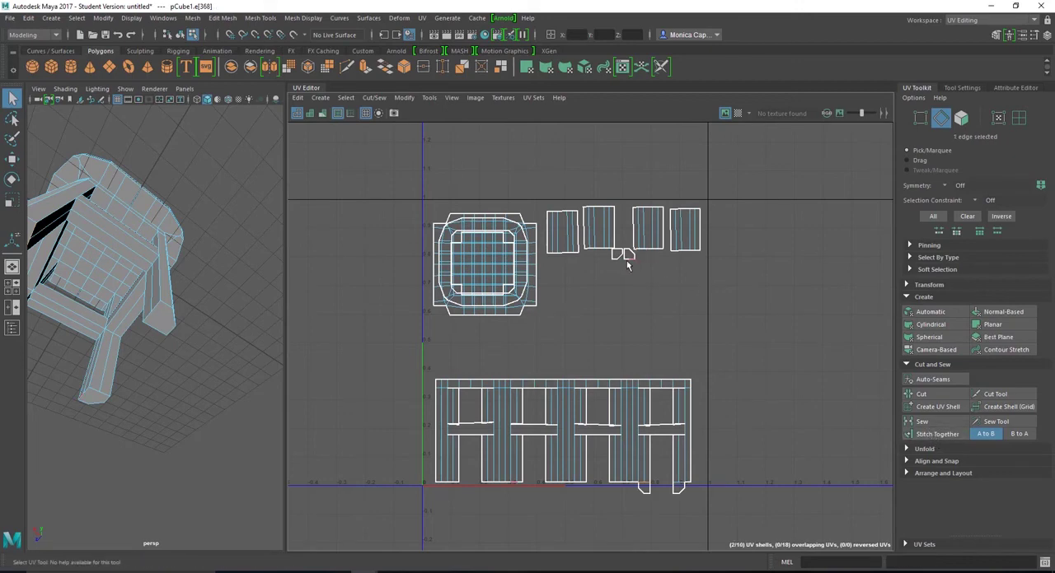
left_click(936, 434)
left_click(937, 434)
- Select the whole combined leg-and-rail shell ready to move it
left_click(628, 429)
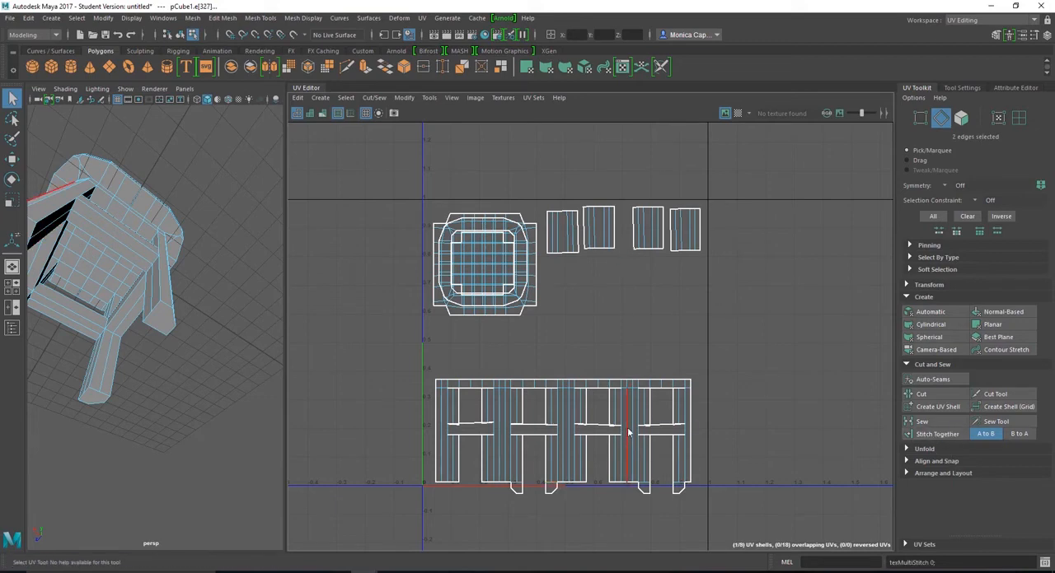
right_click_drag(627, 428, 691, 420)
left_click(683, 384)
right_click_drag(683, 384, 631, 460, "ctrl")
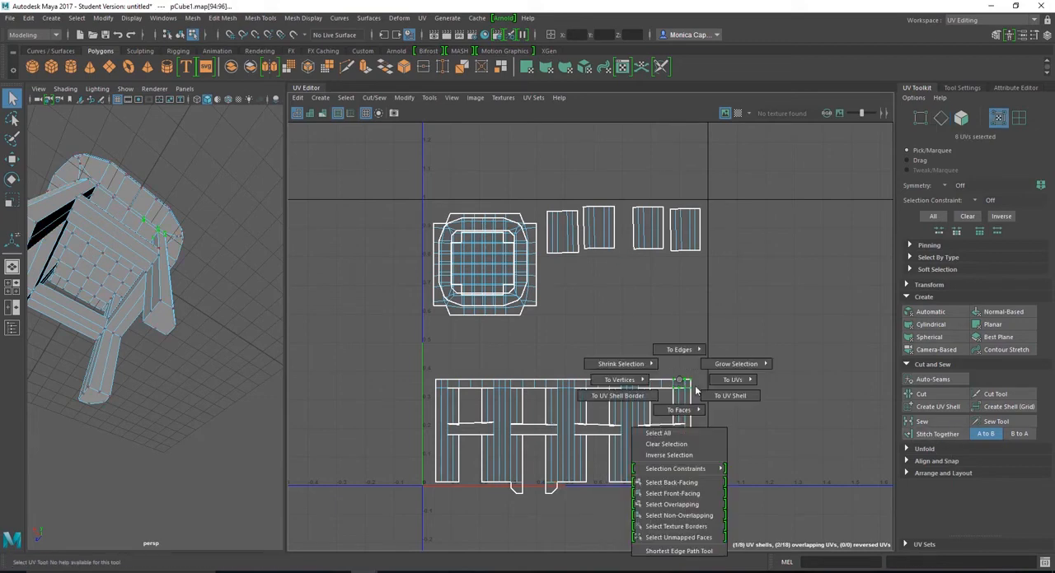
key("w")
- Nudge the leg shell up, then move two side shells down beside the others into a square block on the right
left_click_drag(560, 437, 558, 415)
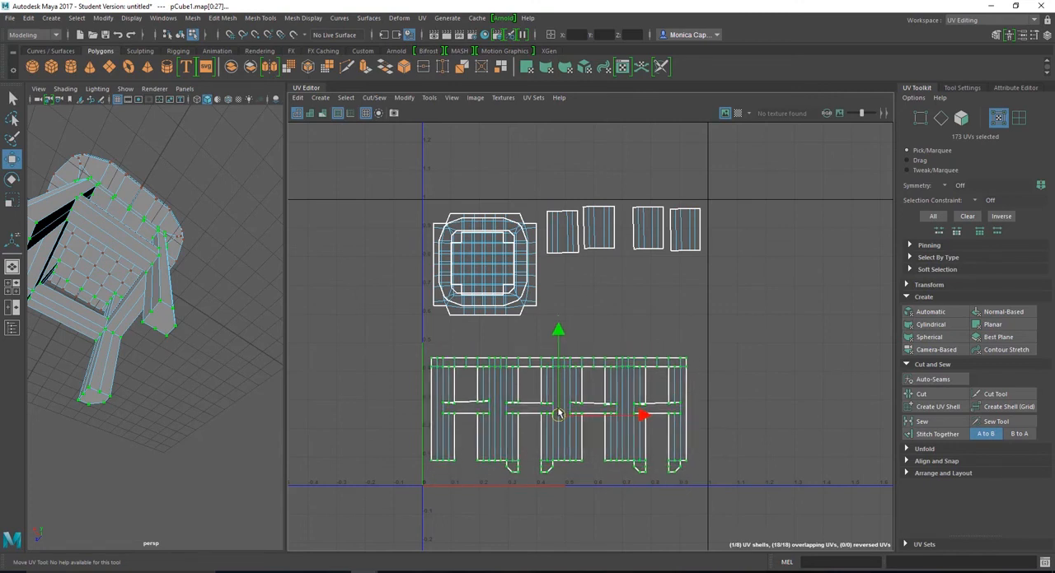
left_click(605, 197)
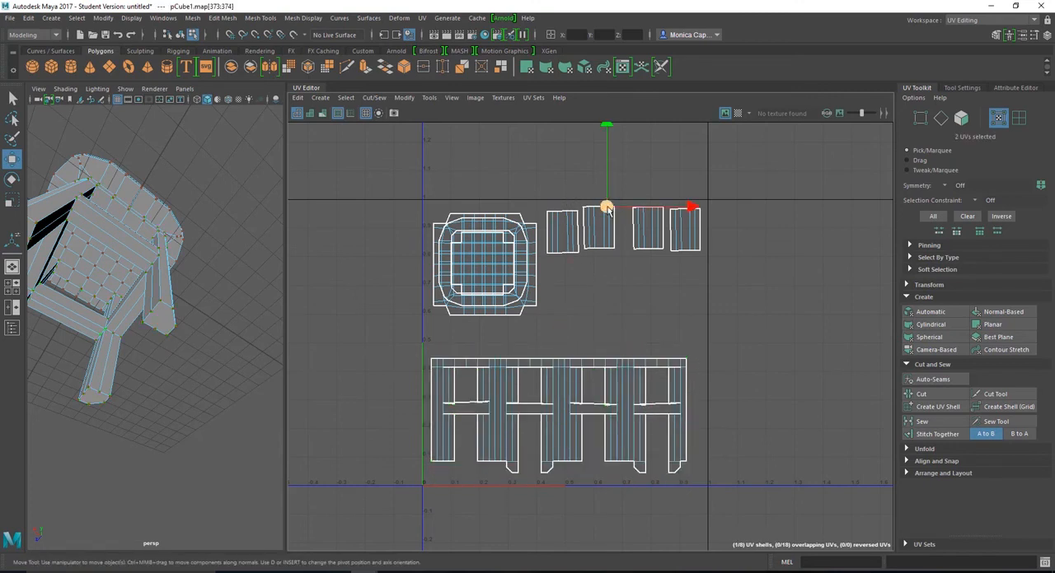
right_click_drag(609, 207, 628, 232, "ctrl")
left_click_drag(606, 238, 683, 280)
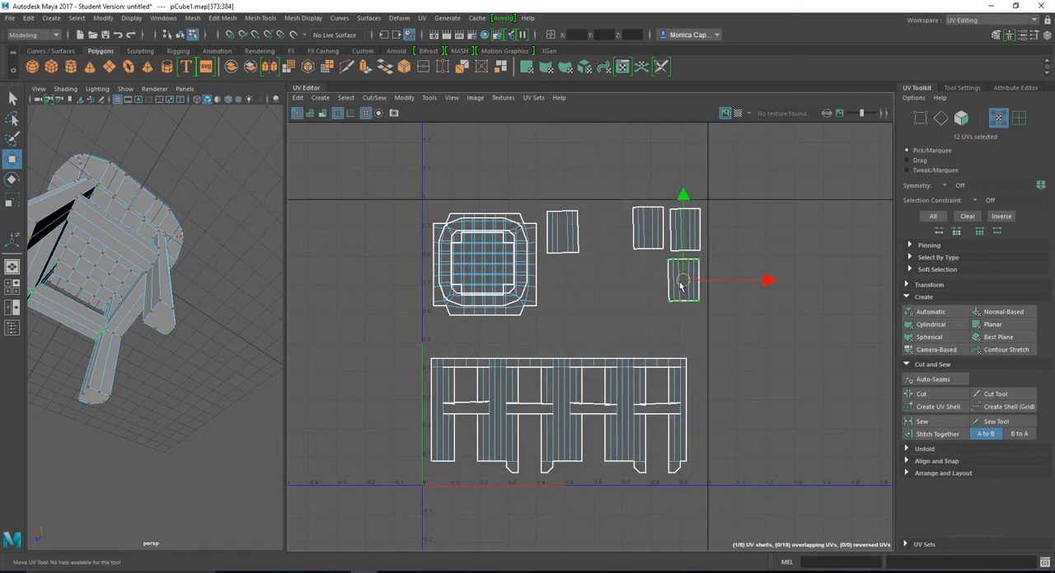
left_click(572, 211)
right_click(571, 212, "ctrl")
left_click(617, 223)
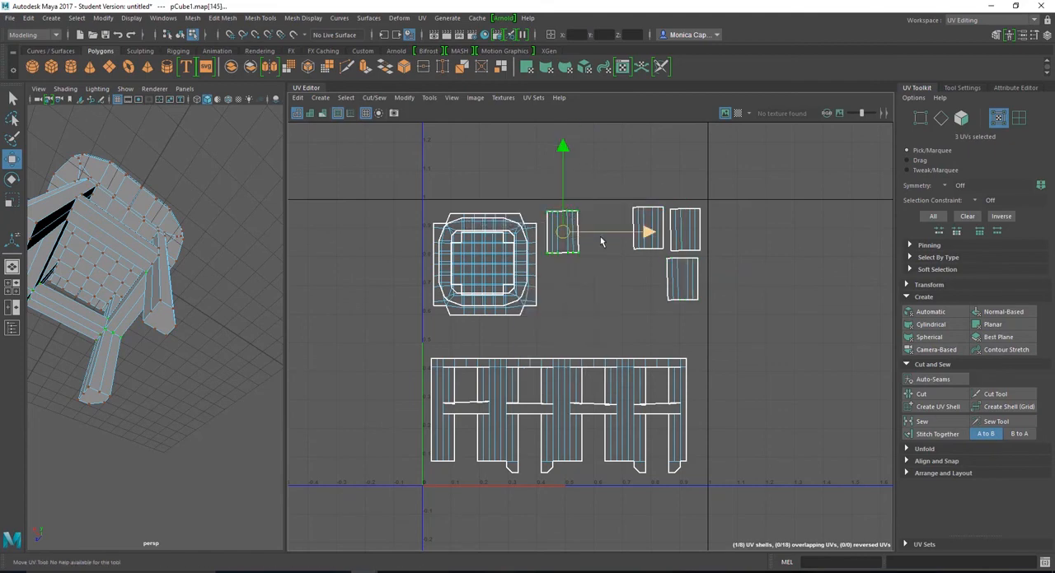
left_click_drag(565, 237, 643, 276)
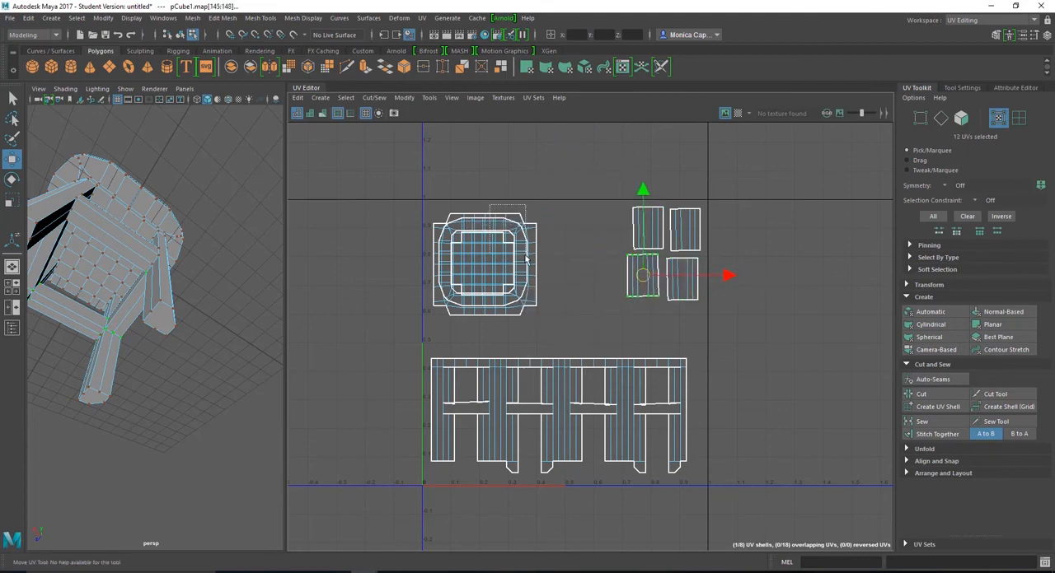
- Shift the whole tabletop shell right and preview the checker texture on the stool
left_click(509, 234)
right_click(509, 234, "ctrl")
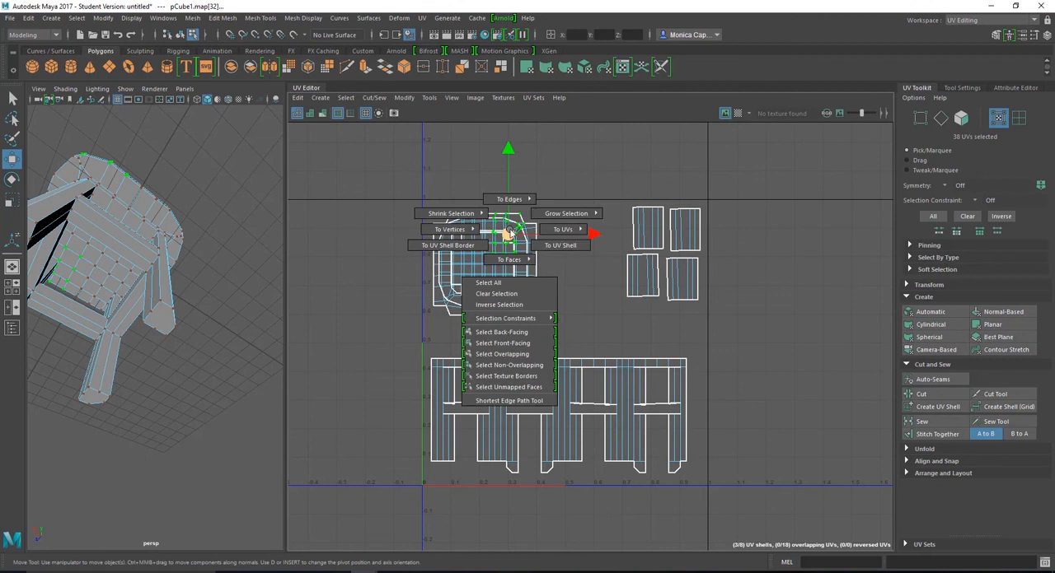
left_click(560, 244)
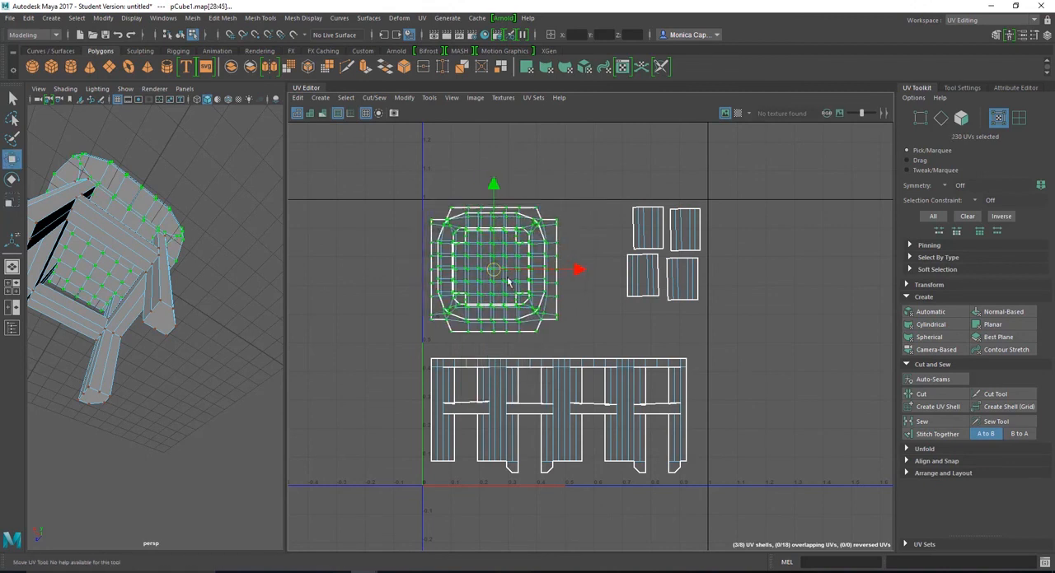
left_click_drag(508, 283, 534, 289)
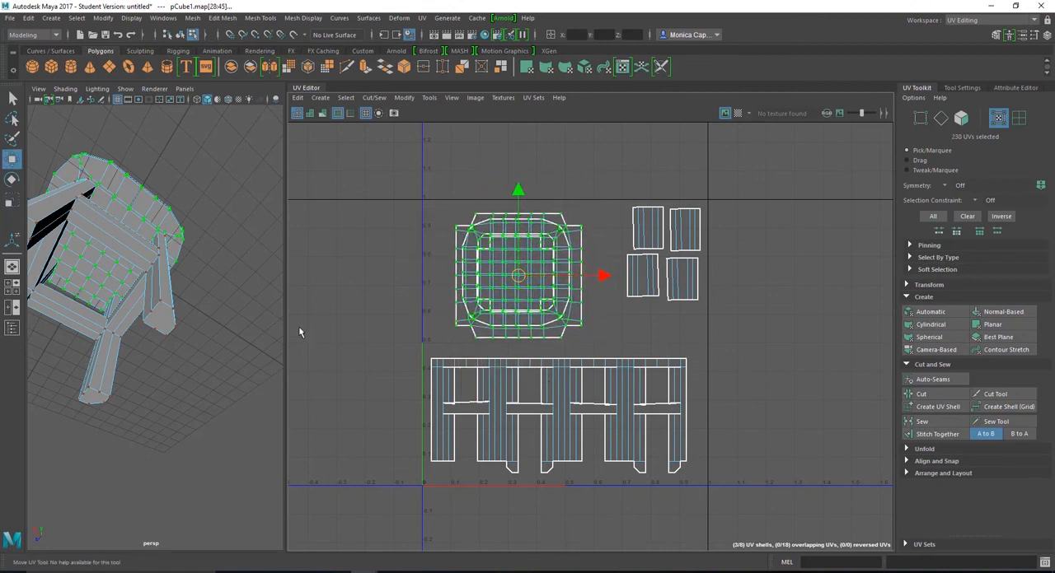
left_click(738, 113)
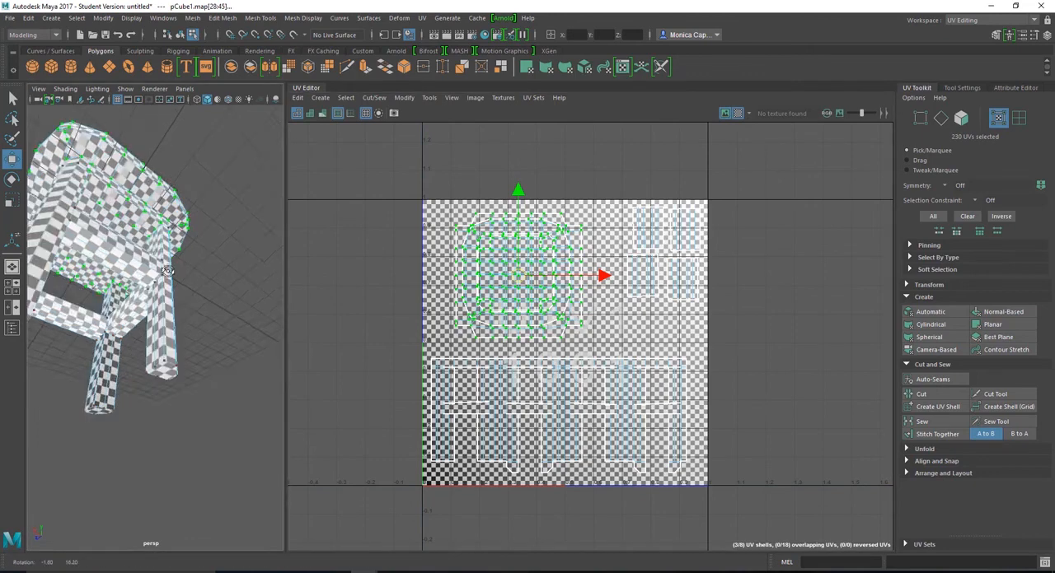
scroll(165, 301, "down", 5)
scroll(206, 346, "up", 2)
scroll(223, 357, "up", 2)
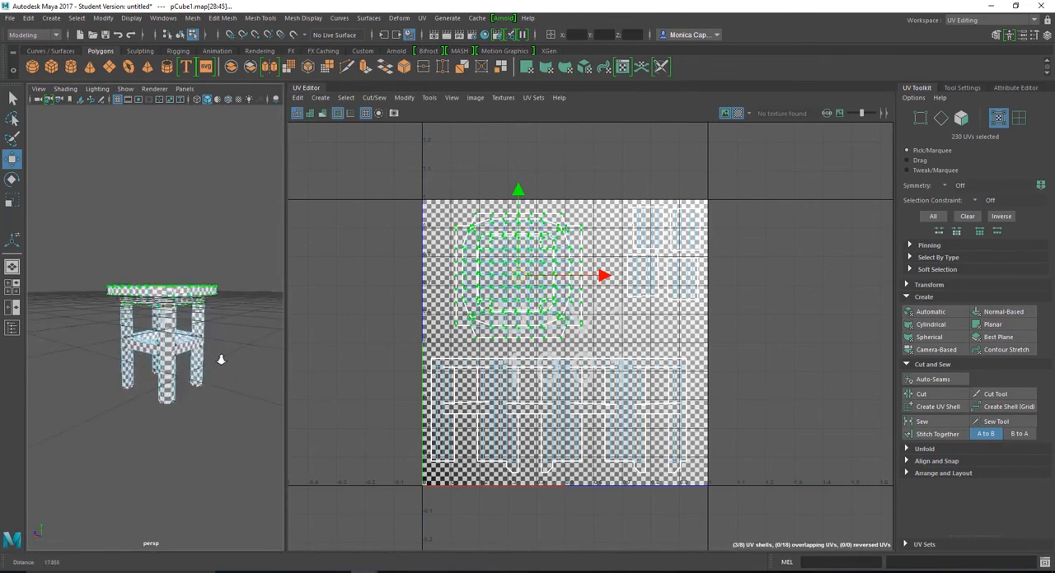
scroll(224, 393, "up", 4)
left_click_drag(224, 393, 182, 329, "alt")
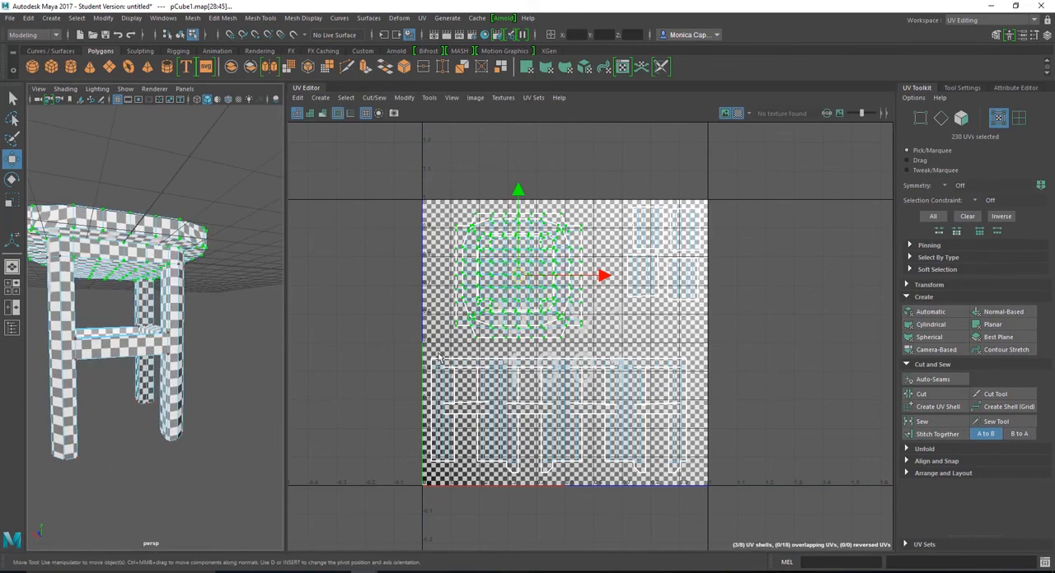
- Turn the checker preview off and clear the UV selection
left_click(737, 113)
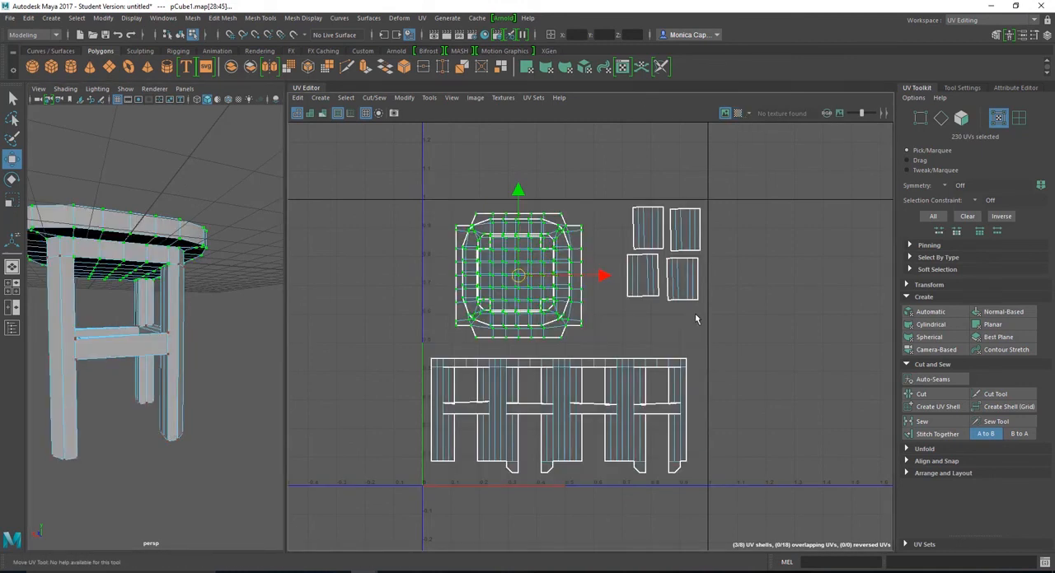
scroll(695, 314, "up", 1)
left_click(745, 346)
scroll(745, 345, "up", 1)
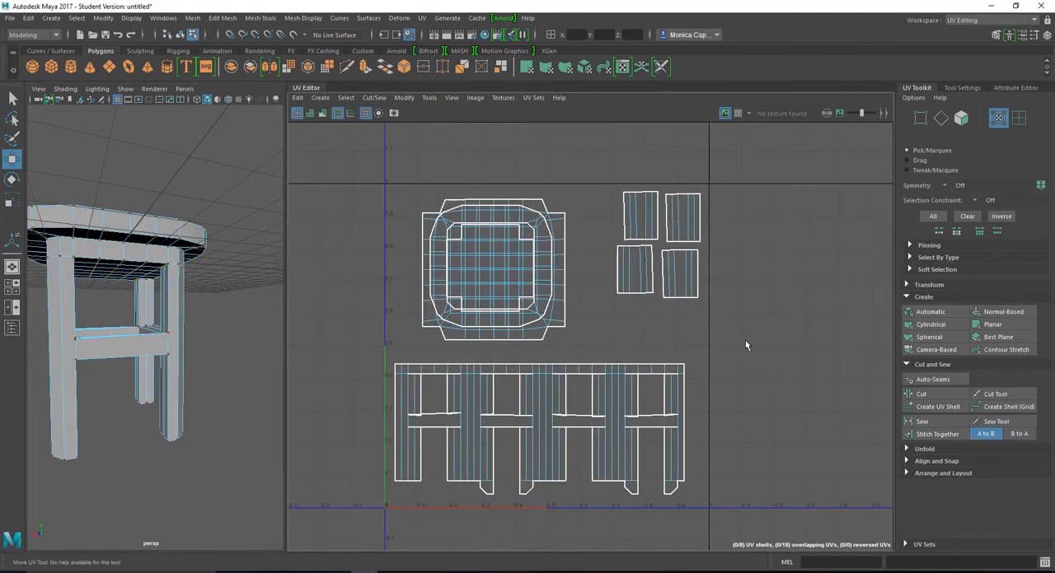